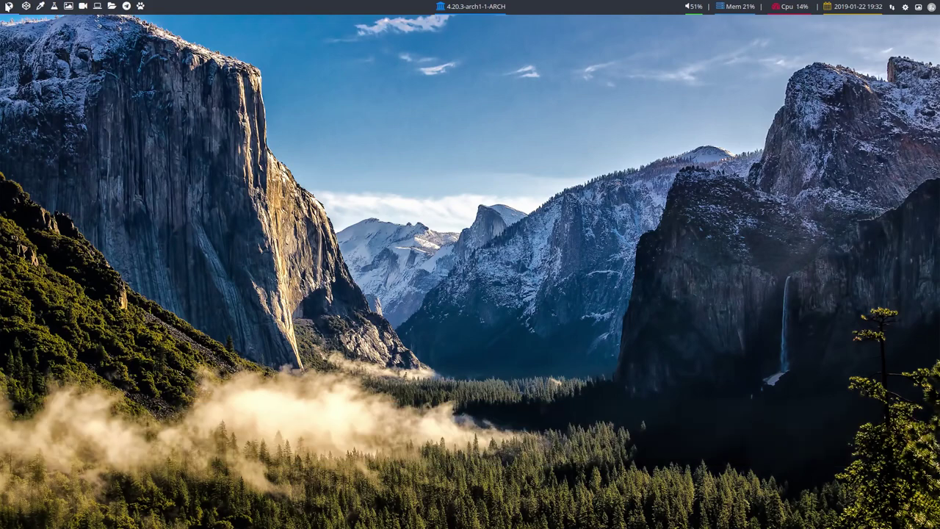
Step: Open and close a full-screen urxvt terminal, then bring up Atom with xmonad.hs
key("super+Return")
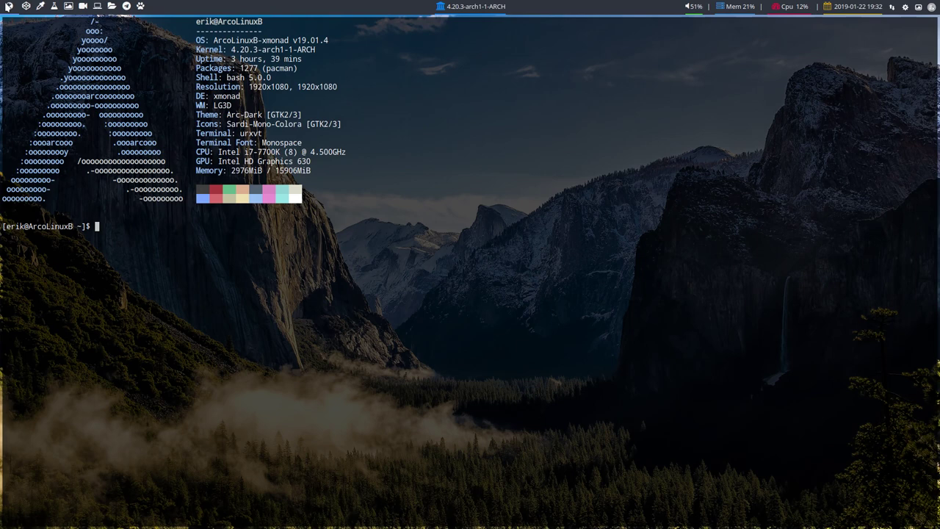
key("super+shift+q")
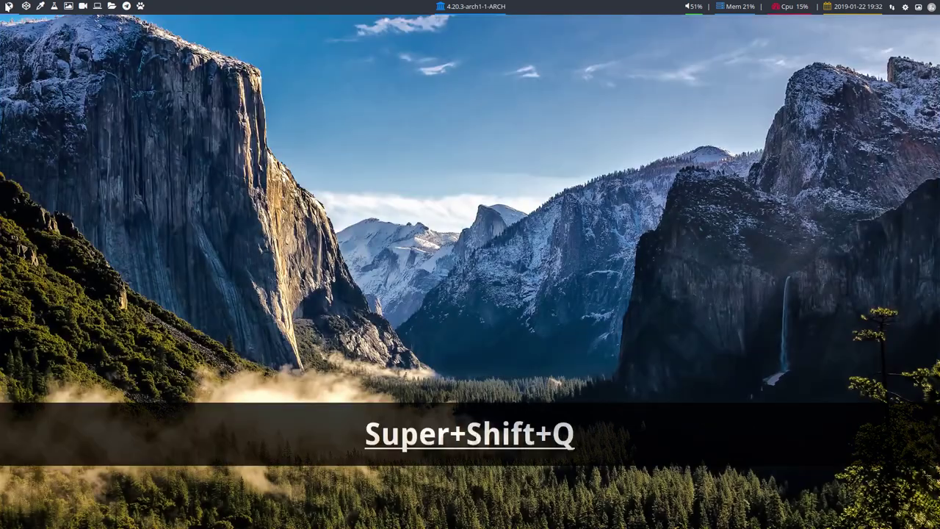
left_click(29, 5)
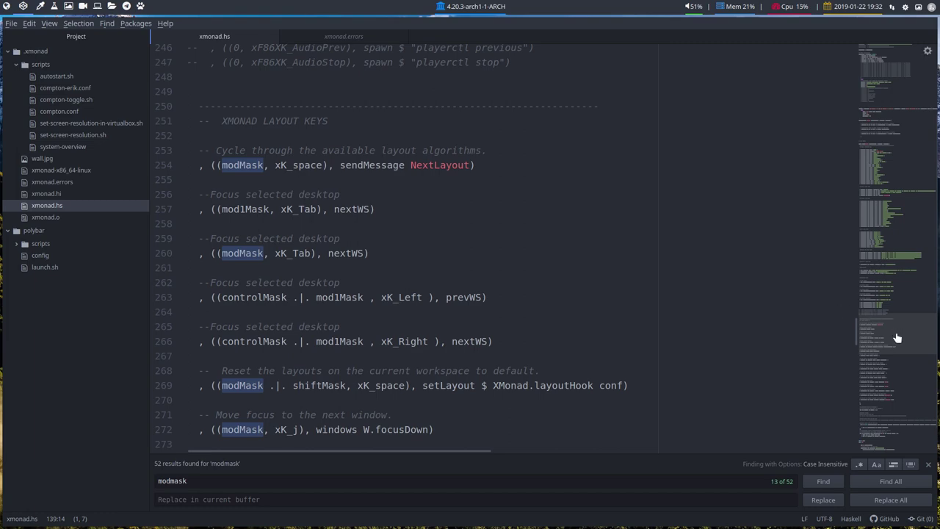
Step: Jump to the XMONAD LAYOUT KEYS line, clear the 'modmask' search and close the Find panel
mouse_move(898, 336)
left_mouse_down()
mouse_move(898, 291)
mouse_move(902, 331)
left_mouse_up()
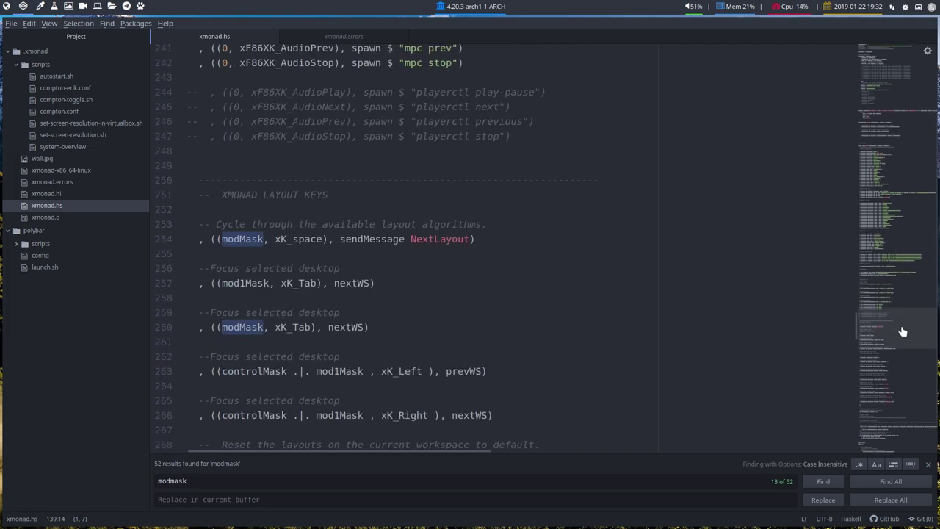
left_click(259, 194)
key("ctrl+f")
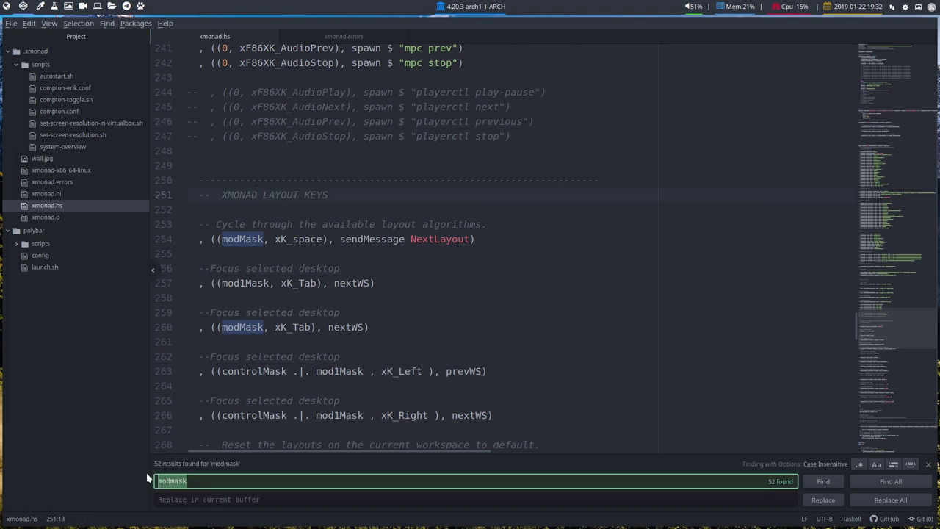
key("BackSpace")
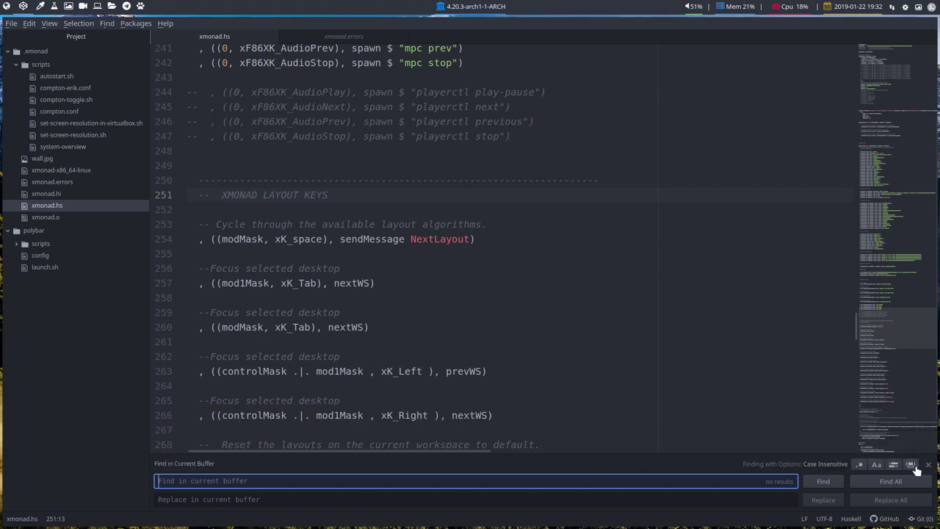
left_click(928, 464)
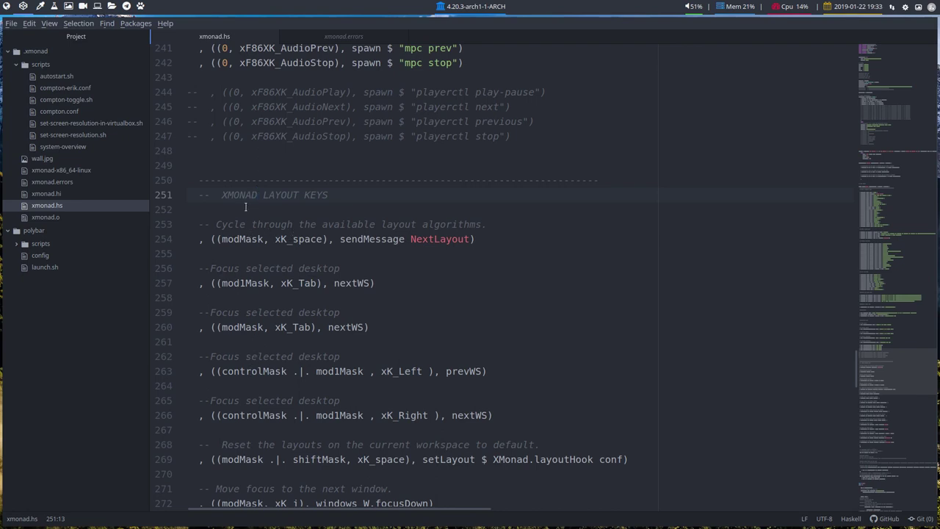
Step: On an empty workspace, open two urxvt terminals and Thunar showing the Desktop folder
left_click(4, 10)
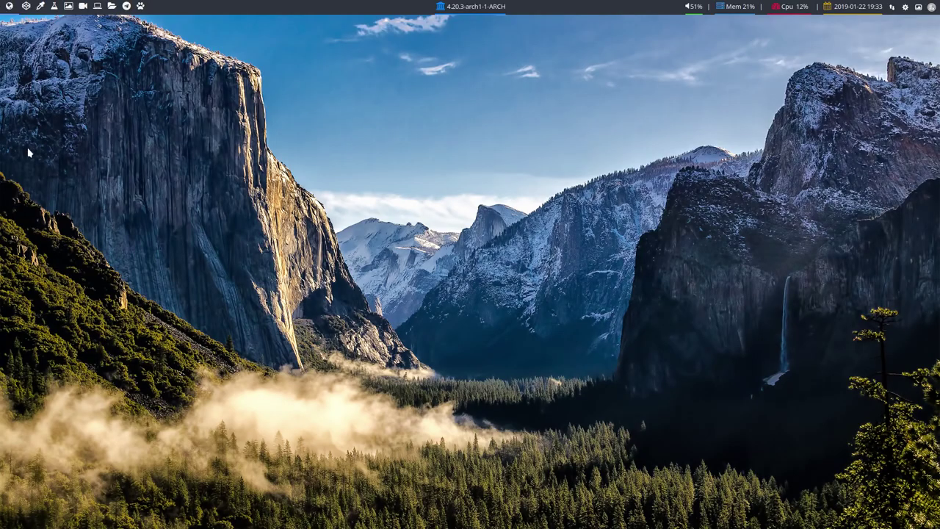
key("super+Return")
key("super+Return")
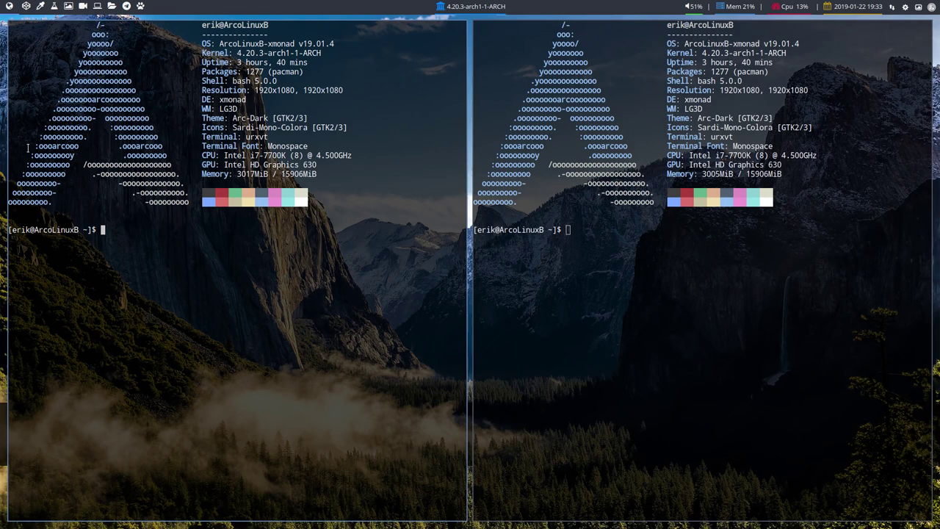
key("super+shift+Return")
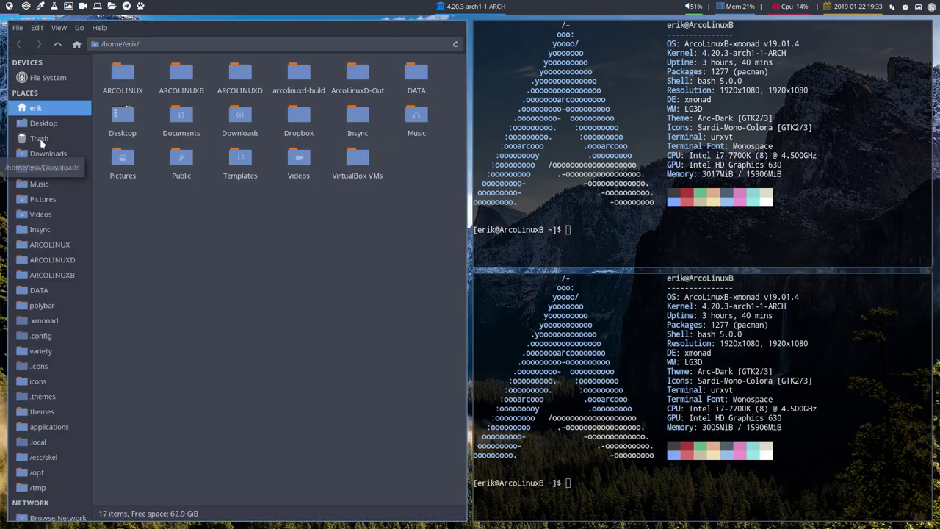
left_click(44, 123)
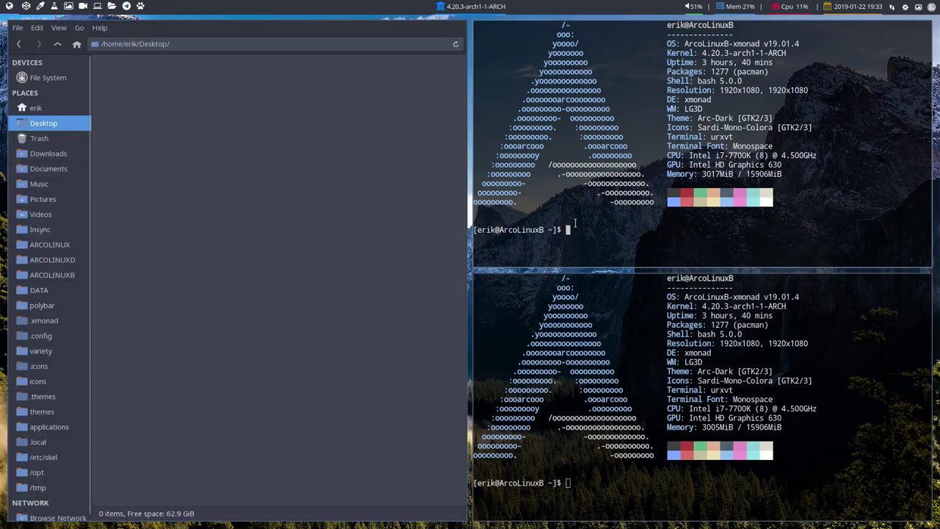
Step: Run 'update' with the sudo password, then switch to the next tiling layout
key("Return")
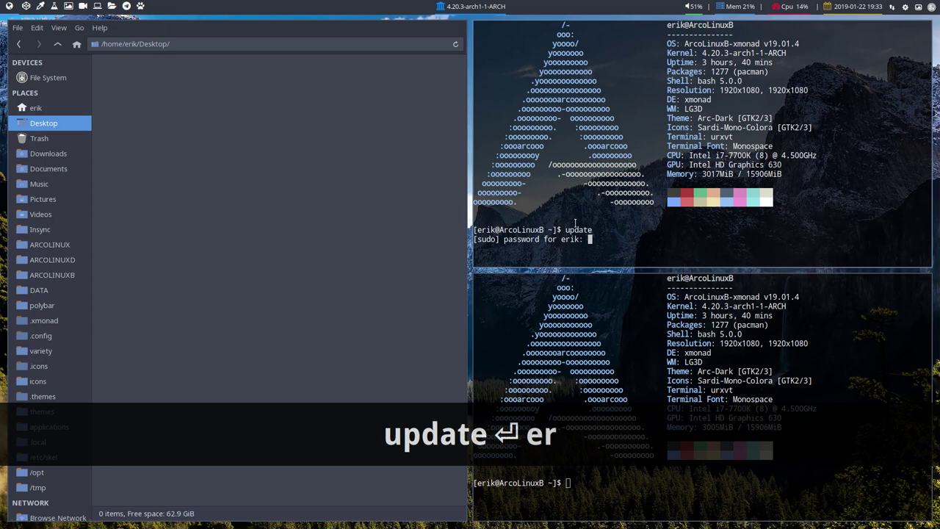
key("Return")
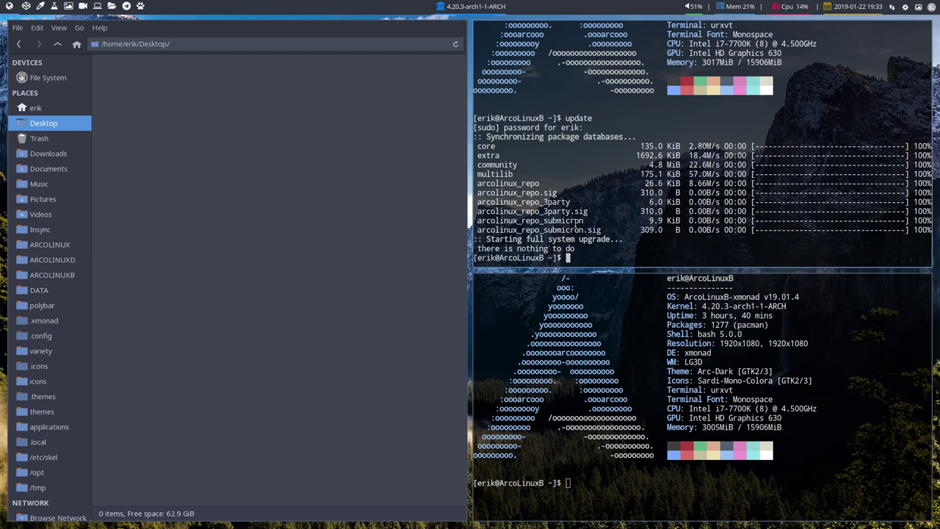
key("super+space")
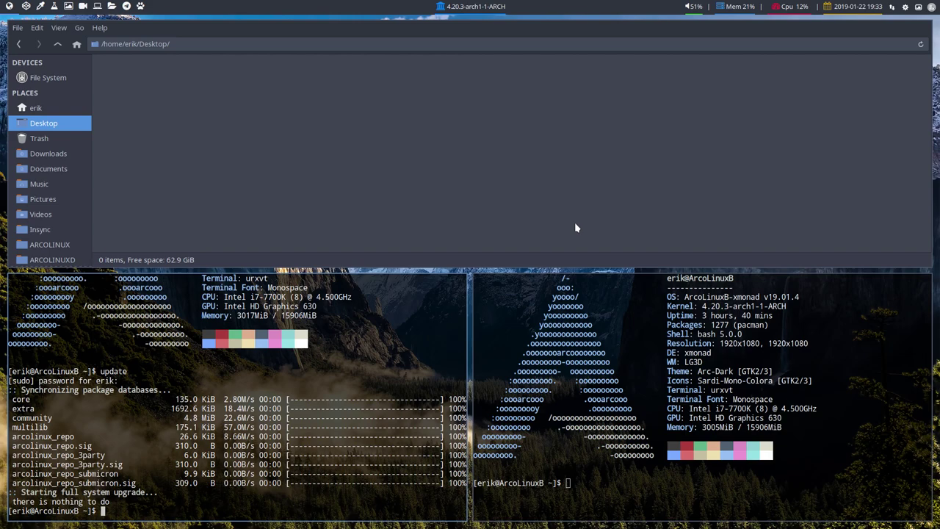
Step: Cycle Super+Space through three-column, full-screen and main-and-stack layouts, then return to Atom's xmonad.hs
key("super+space")
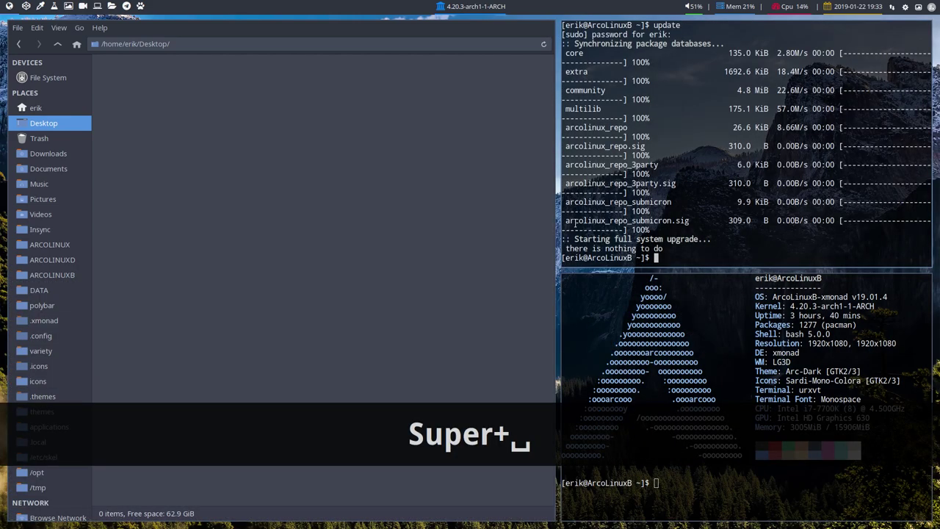
key("super+space")
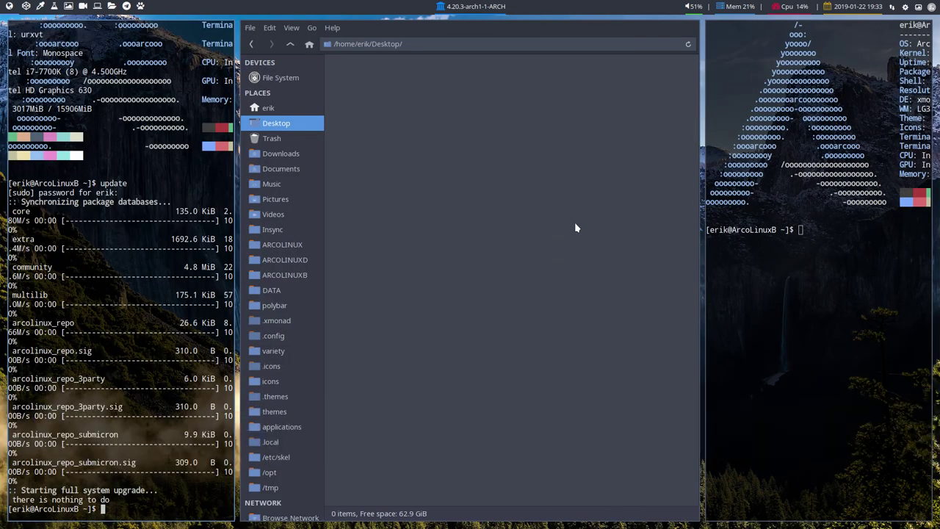
key("super+space")
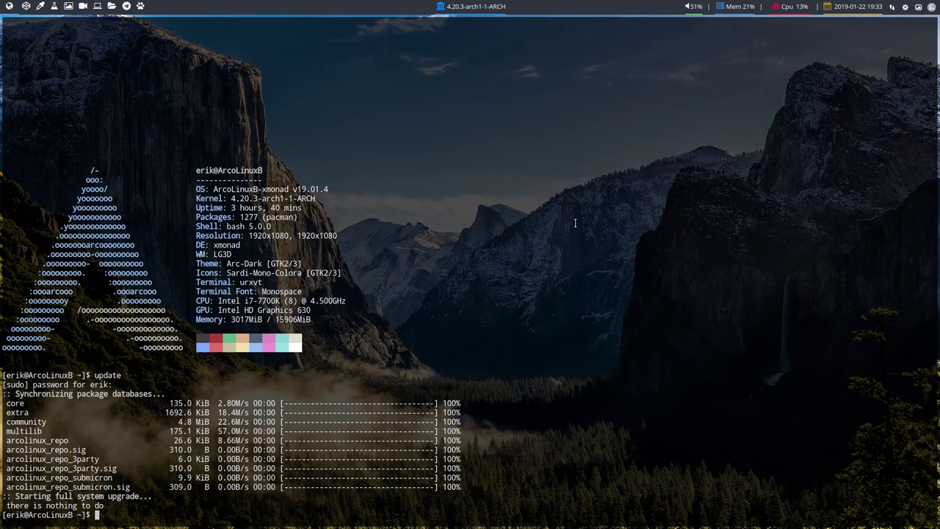
key("super+space")
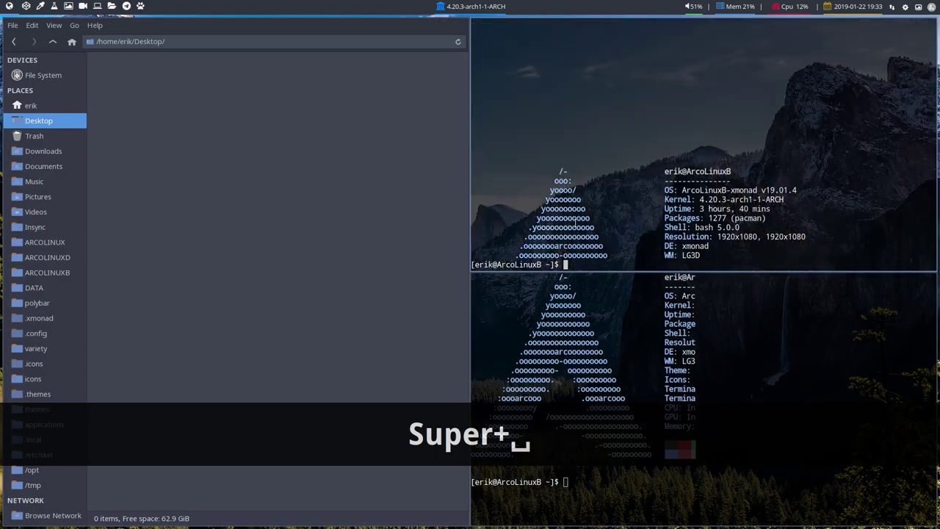
key("super+space")
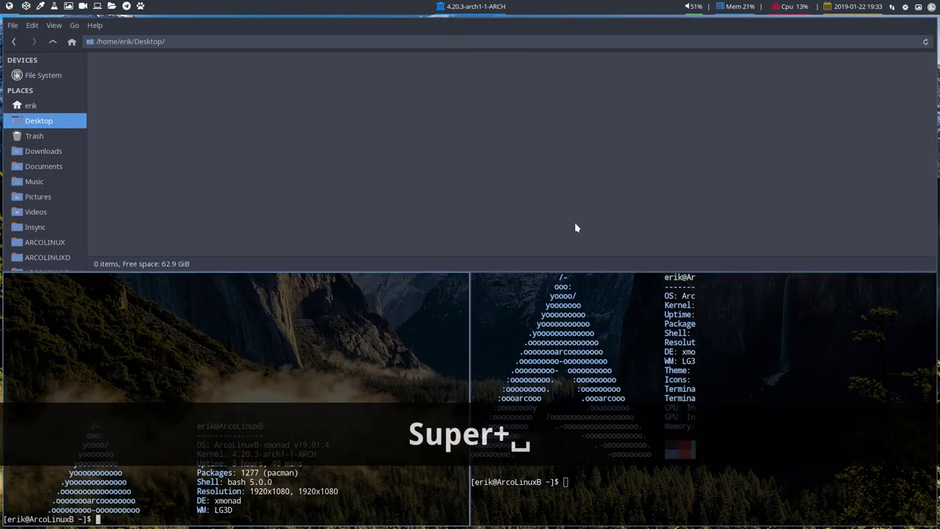
key("super+space")
key("super+space")
key("super+space")
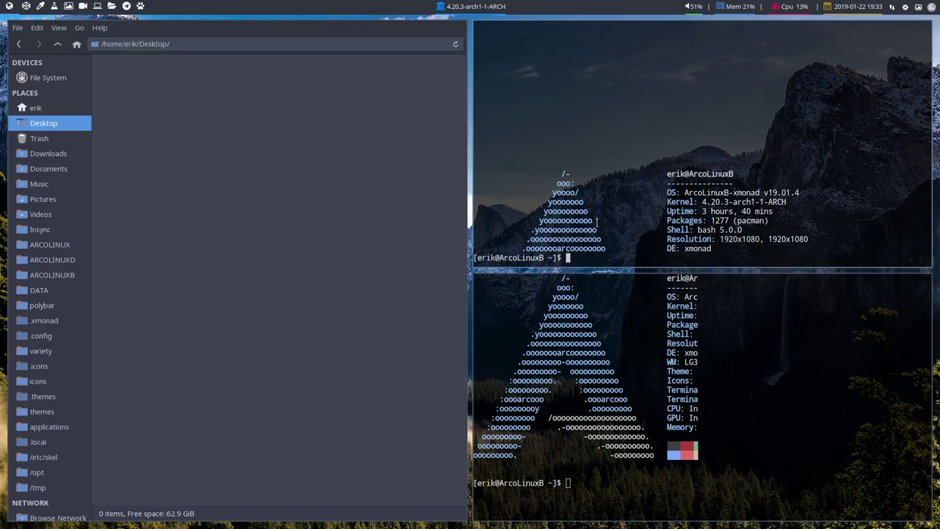
left_click(27, 7)
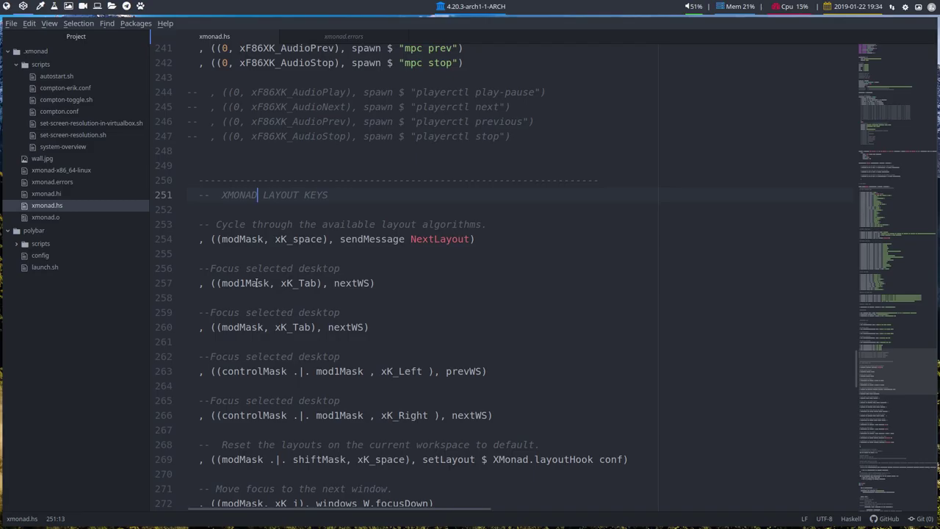
key("alt+Tab")
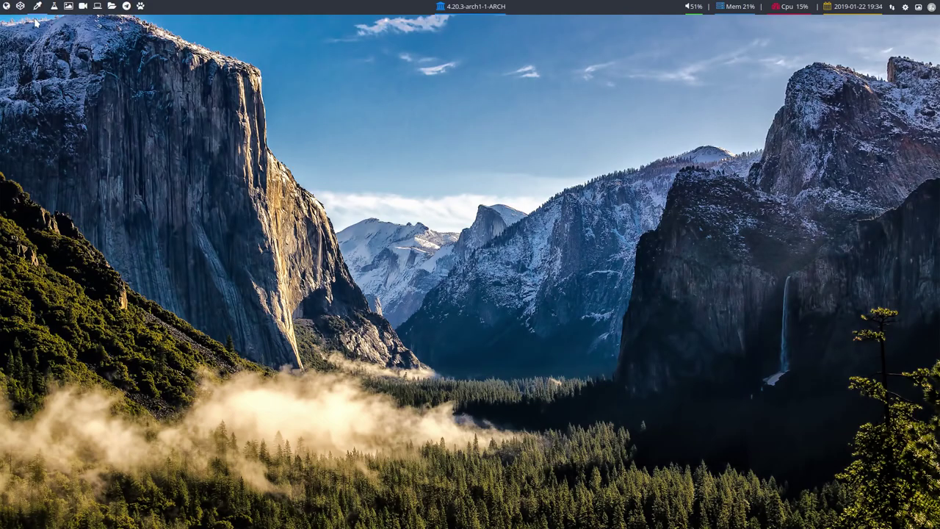
key("alt+Tab")
key("alt+Tab")
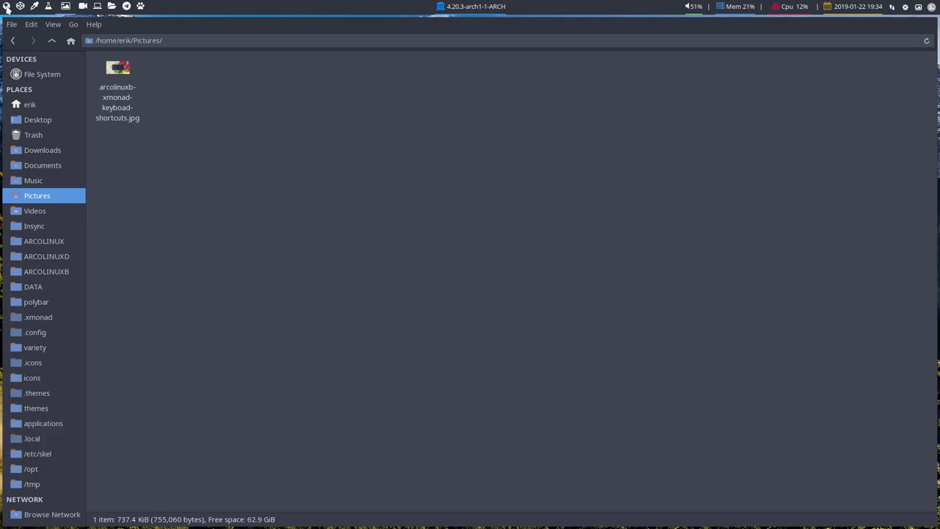
left_click(23, 8)
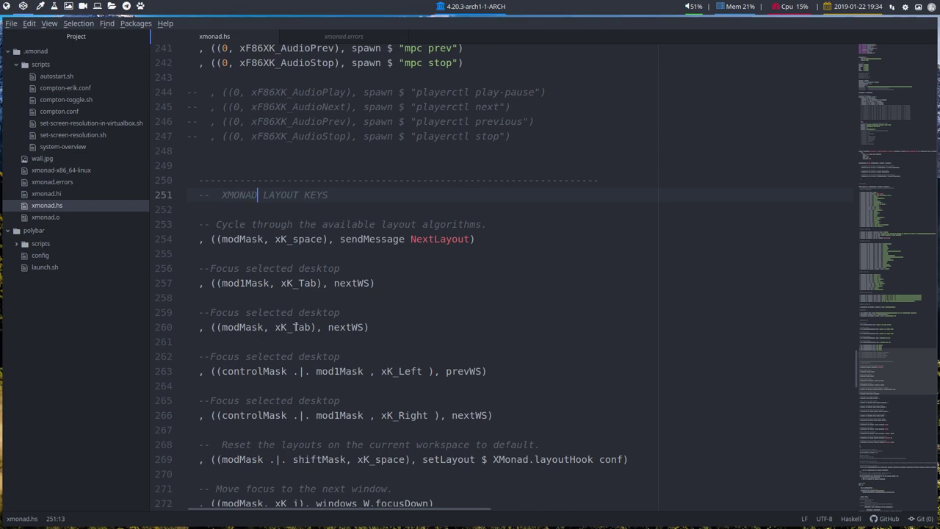
key("super+Tab")
key("super+Tab")
key("super+Tab")
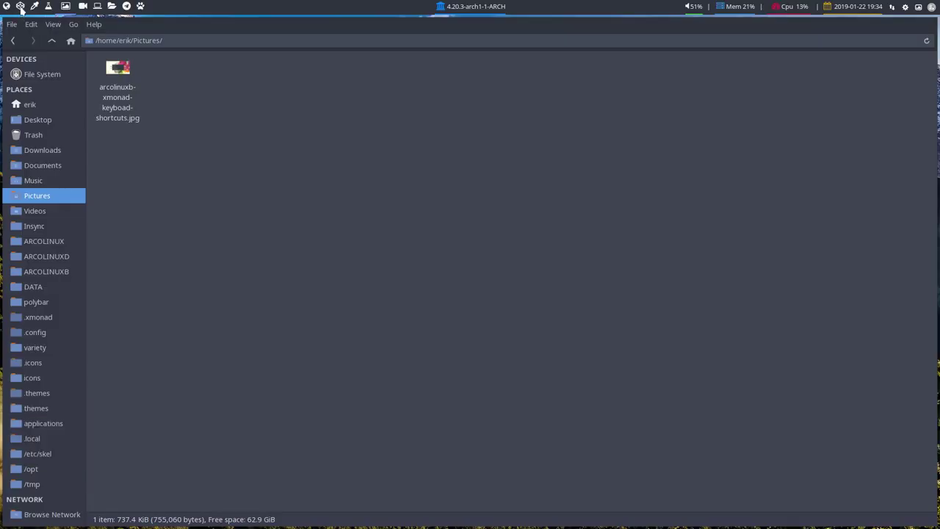
key("super+Tab")
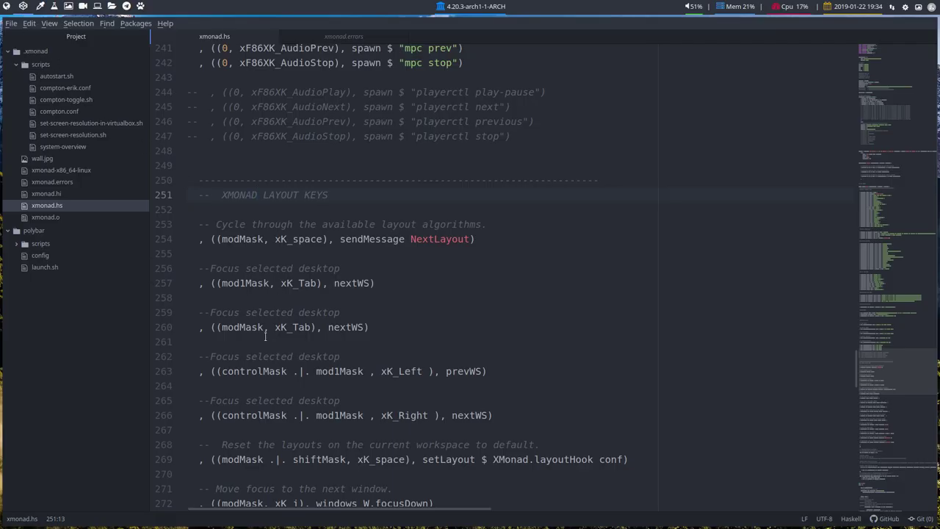
left_click(268, 329)
key("alt+Tab")
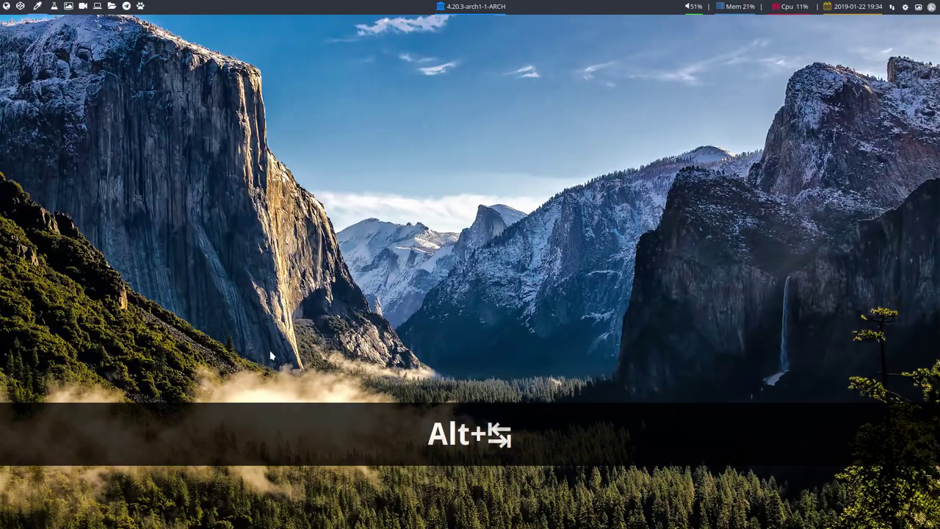
left_click(21, 8)
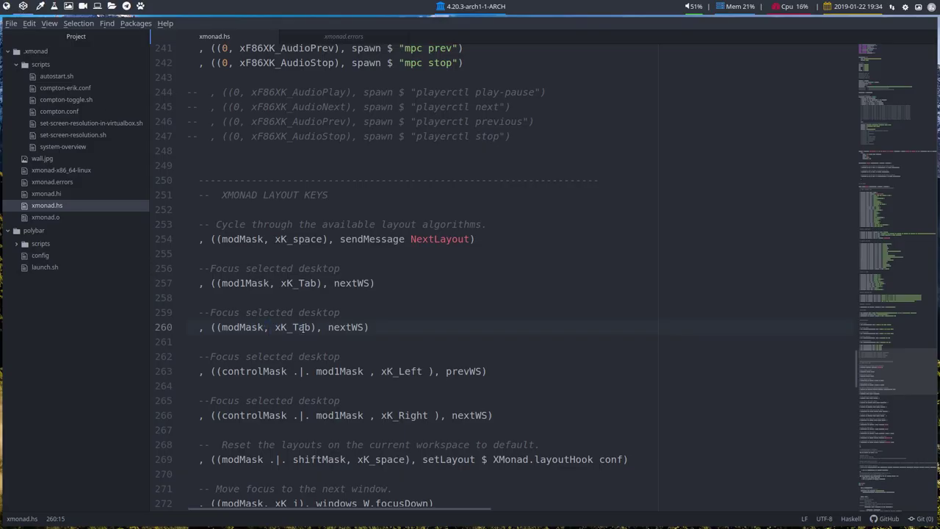
Step: Flip between workspaces with Ctrl+Alt+Right/Left, then mark the reset-layouts binding on line 268
scroll(301, 384, "down", 2)
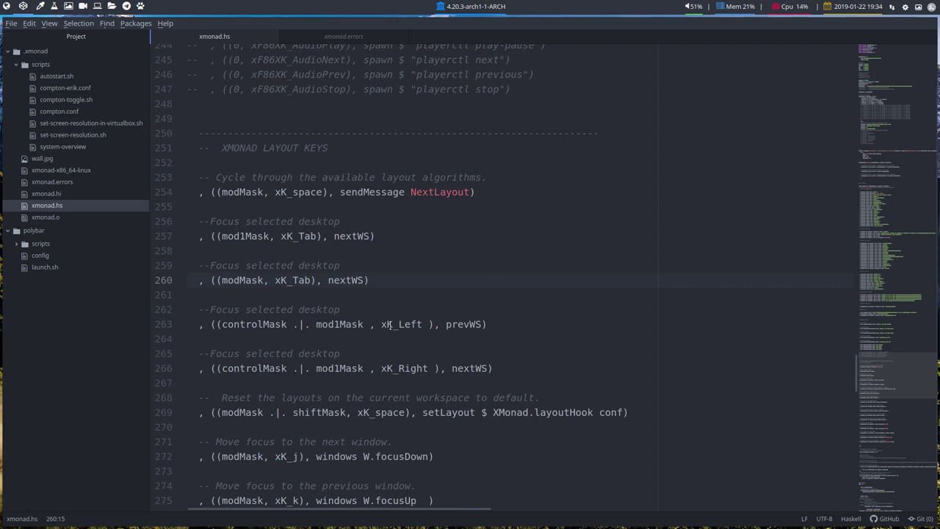
key("ctrl+alt+Right")
key("ctrl+alt+Left")
key("ctrl+alt+Right")
key("ctrl+alt+Left")
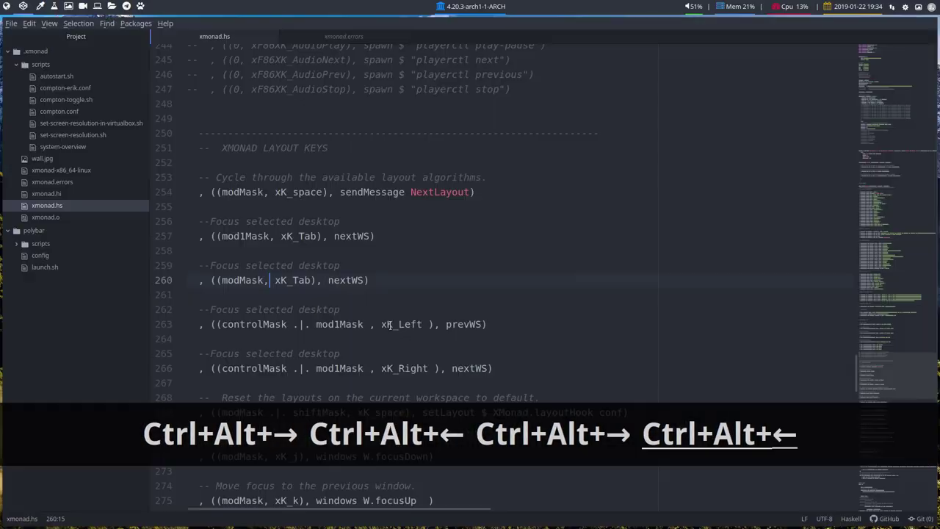
key("ctrl+alt+Right")
key("ctrl+alt+Left")
key("ctrl+alt+Left")
key("ctrl+alt+Right")
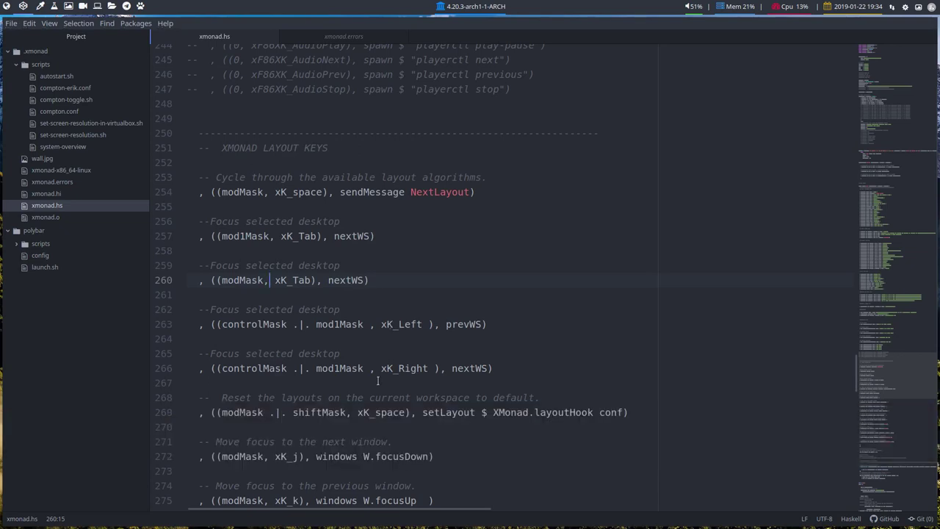
scroll(379, 382, "down", 2)
left_click(316, 304)
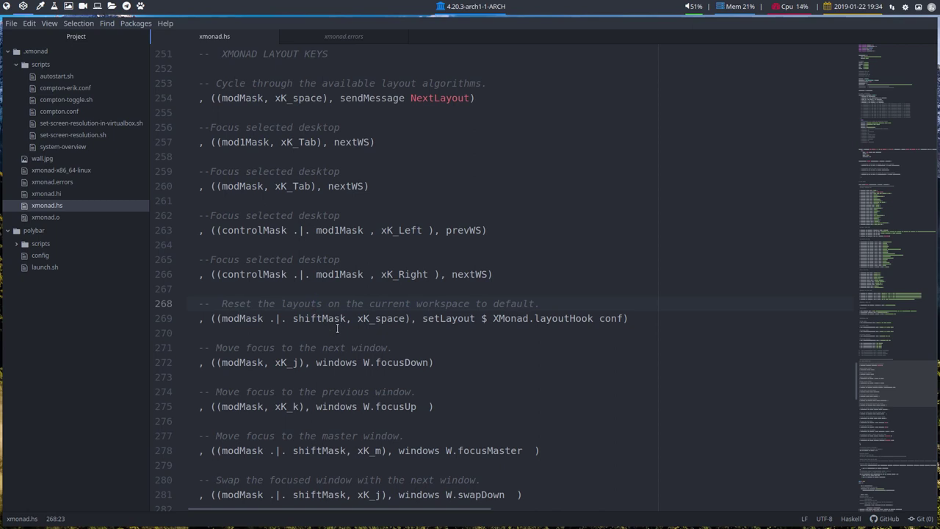
key("super+shift+space")
key("super+Tab")
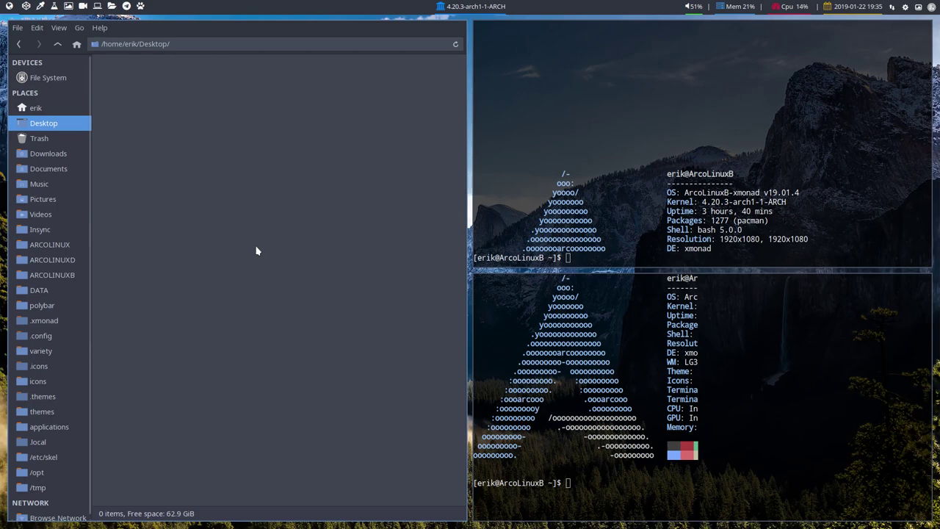
key("super+shift+space")
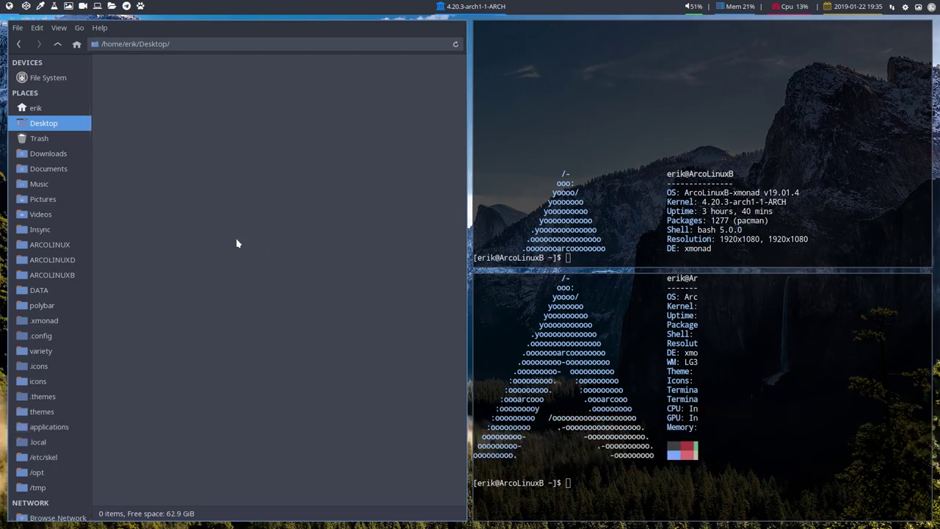
key("super+space")
key("super+space")
key("super+space")
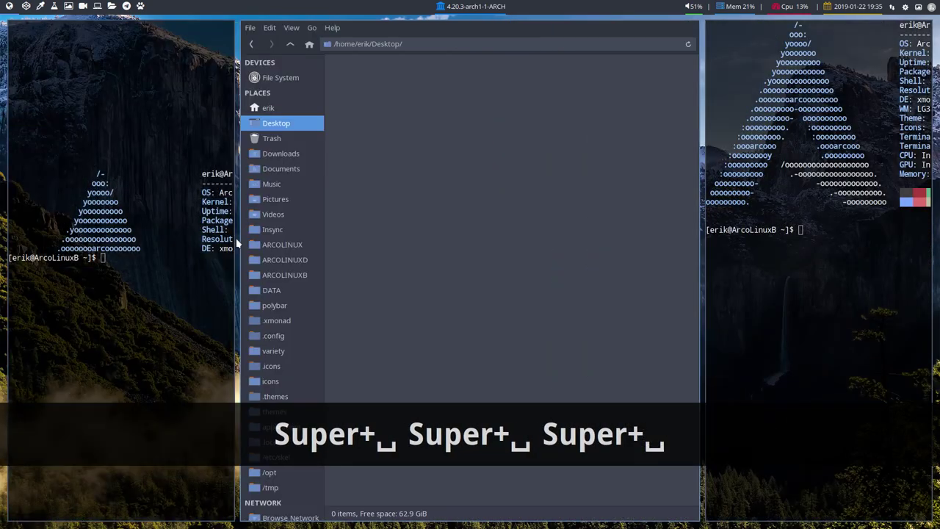
key("super+shift+space")
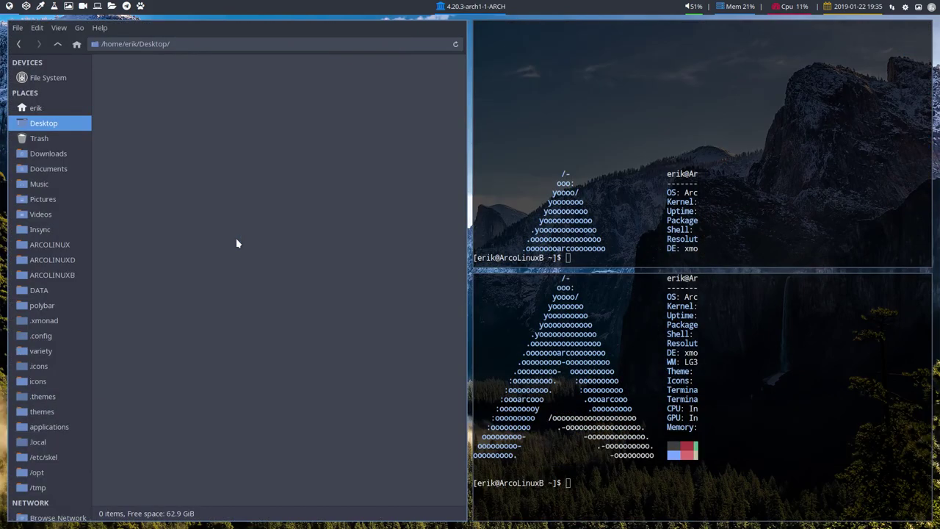
key("super+space")
key("super+space")
key("super+space")
key("super+space")
key("super+space")
key("super+space")
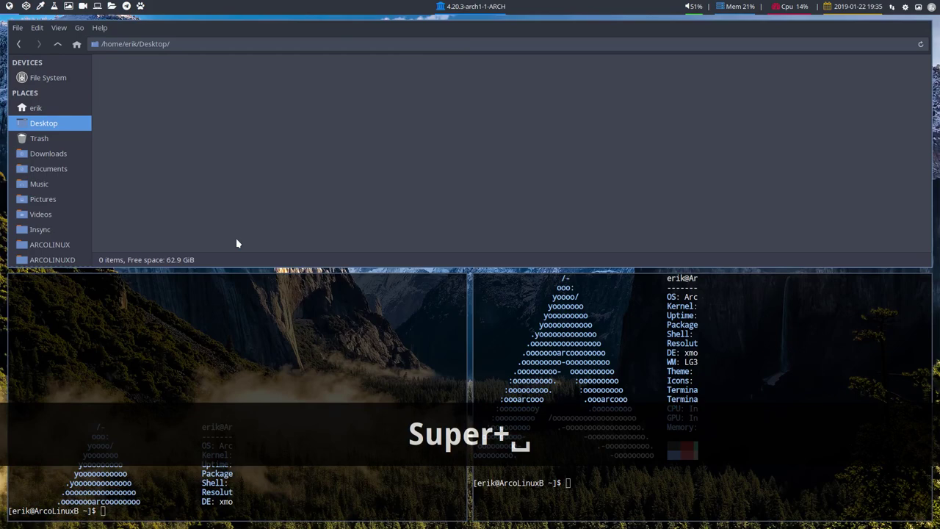
key("super+space")
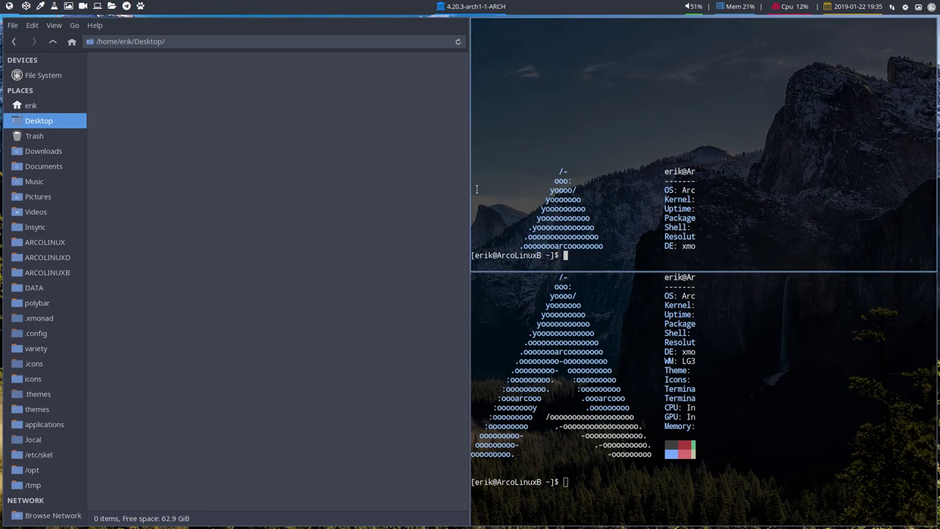
key("super+shift+space")
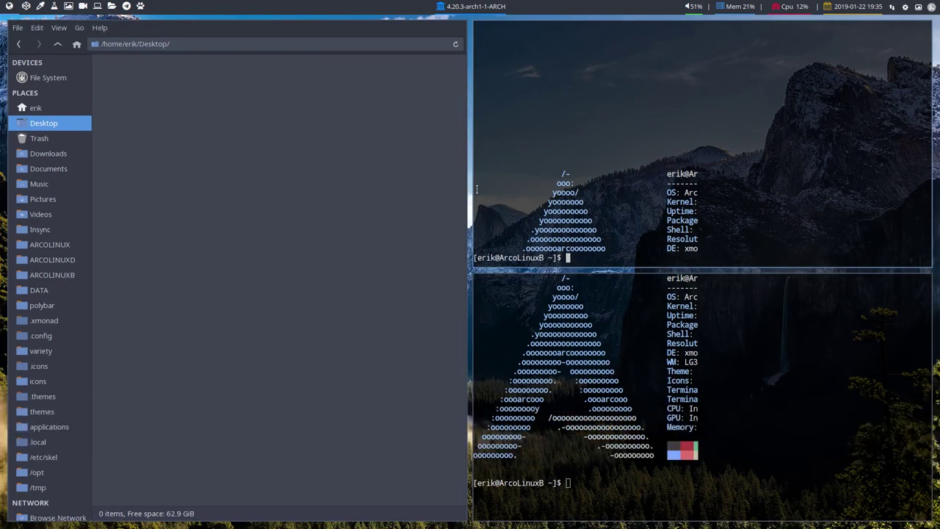
left_click(27, 6)
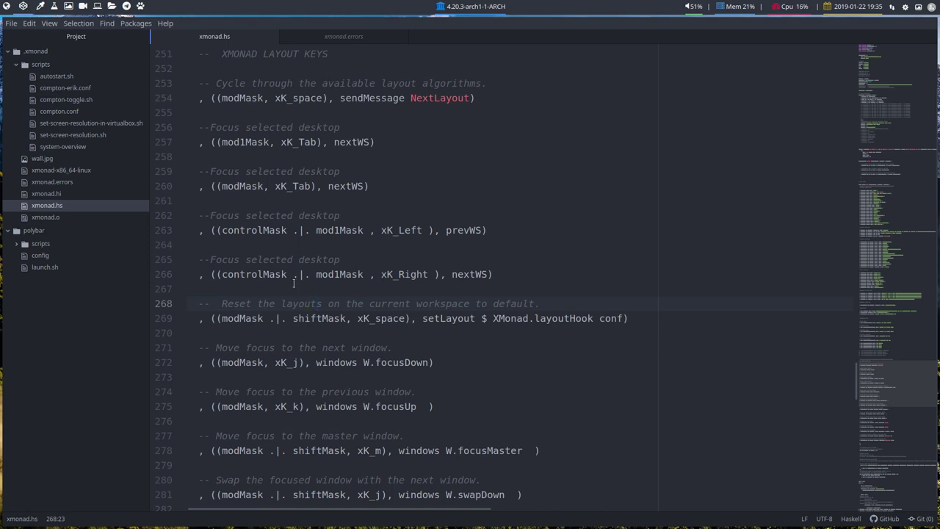
Step: Scroll xmonad.hs down to the IncMasterN bindings and the closing bracket at line 307
scroll(297, 323, "down", 1)
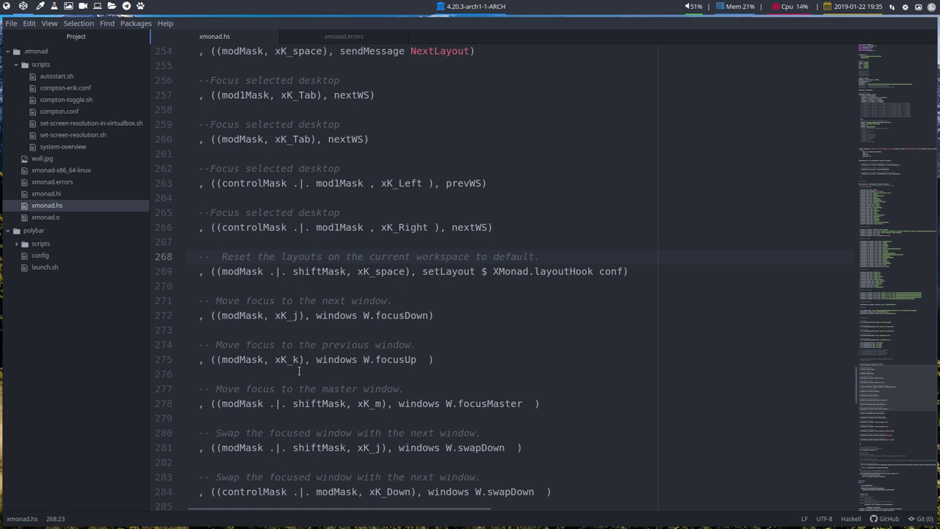
scroll(310, 340, "down", 2)
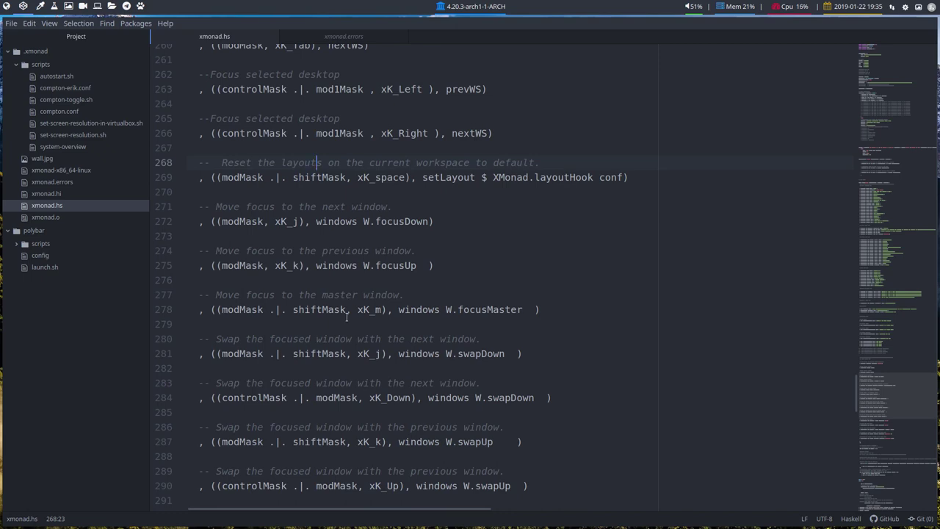
scroll(346, 316, "down", 1)
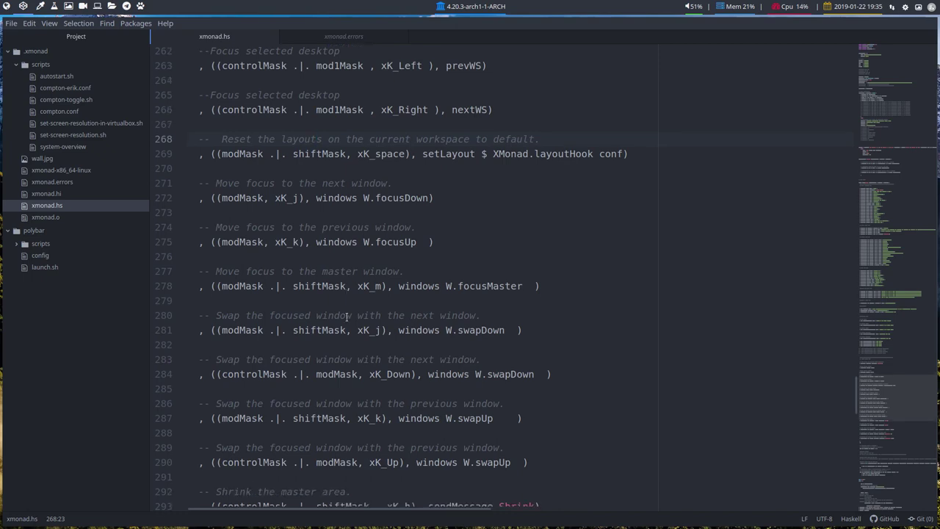
scroll(346, 317, "down", 2)
scroll(347, 316, "down", 1)
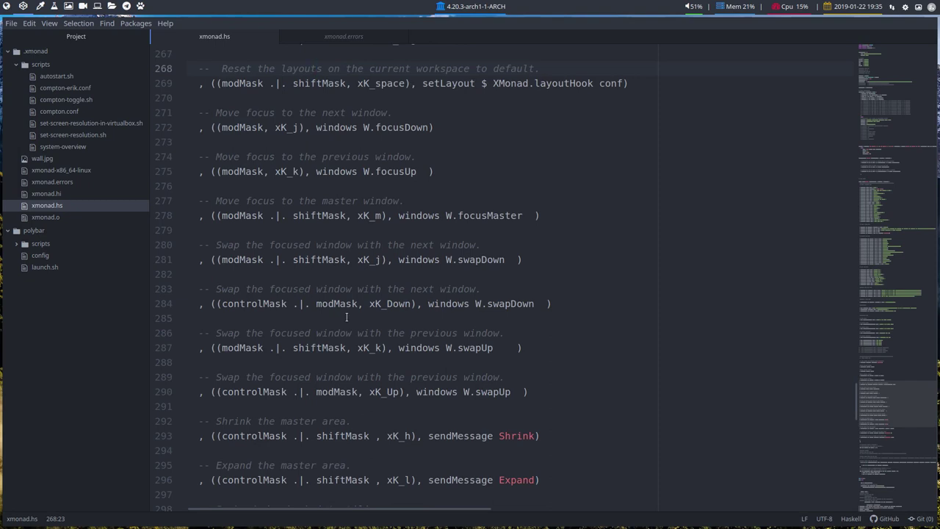
scroll(347, 316, "down", 4)
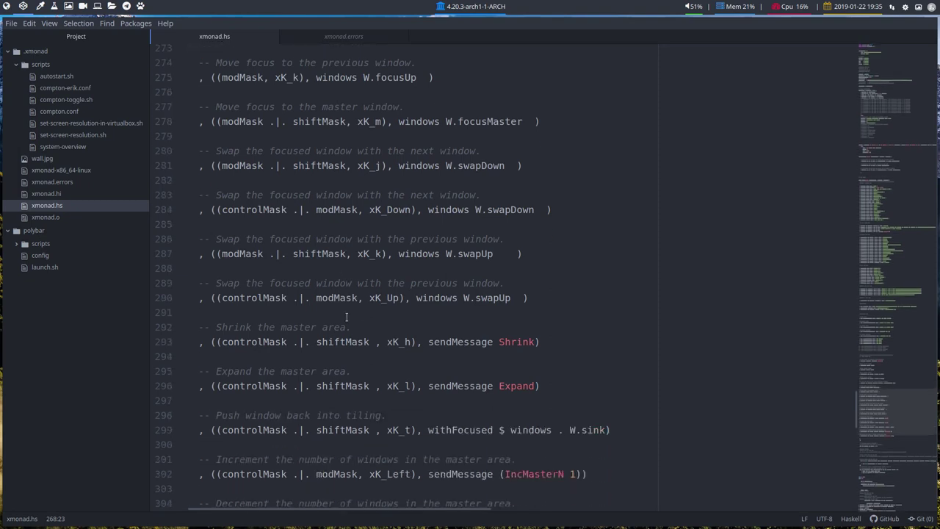
scroll(258, 356, "down", 3)
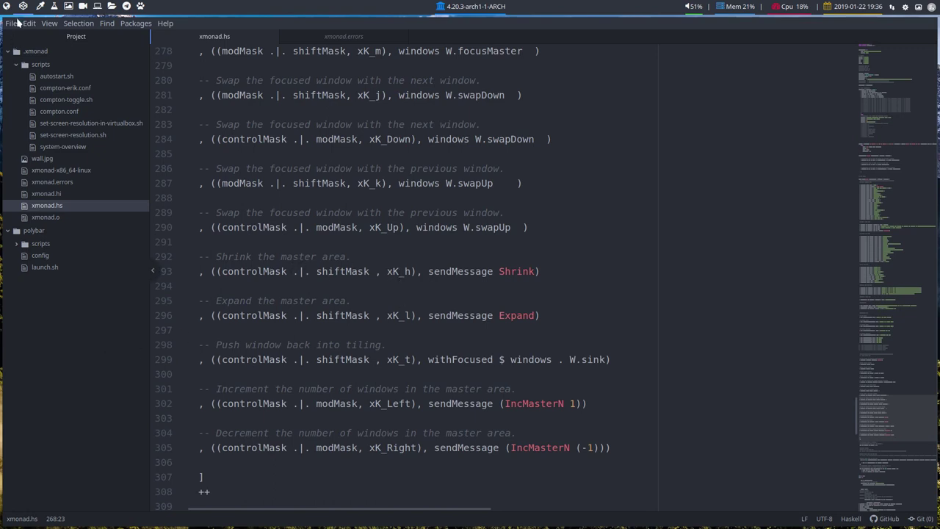
Step: On workspace 2, shrink Thunar's master area with Ctrl+Shift+H, then go back to workspace 1
key("super+2")
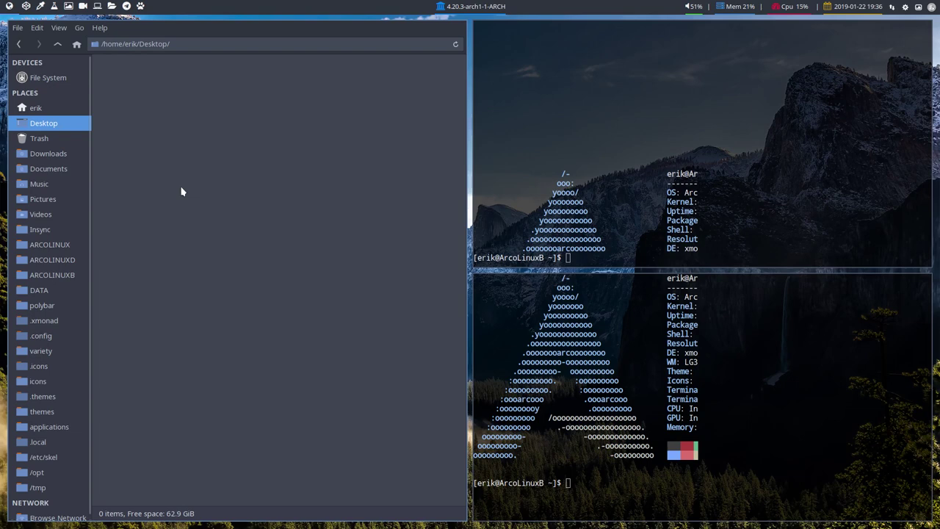
key("ctrl+shift+h")
key("ctrl+shift+h")
key("ctrl+shift+h")
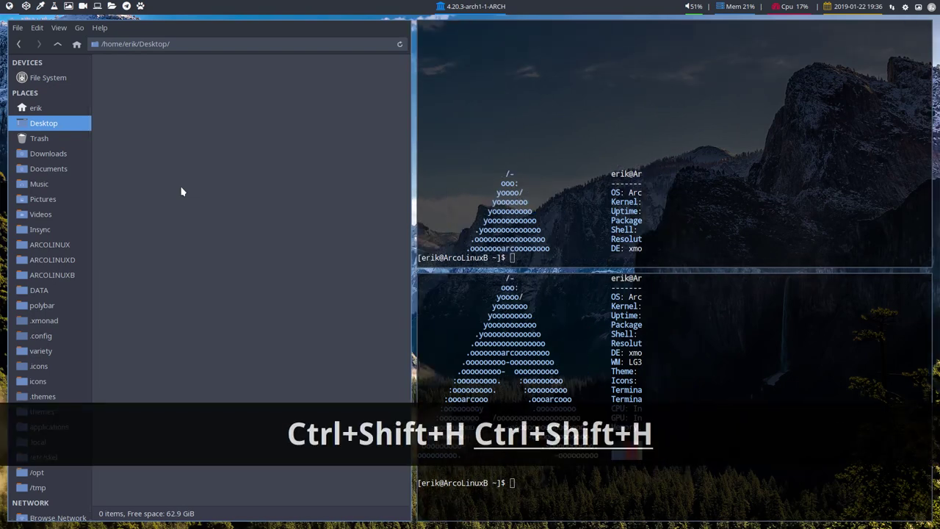
key("ctrl+shift+j")
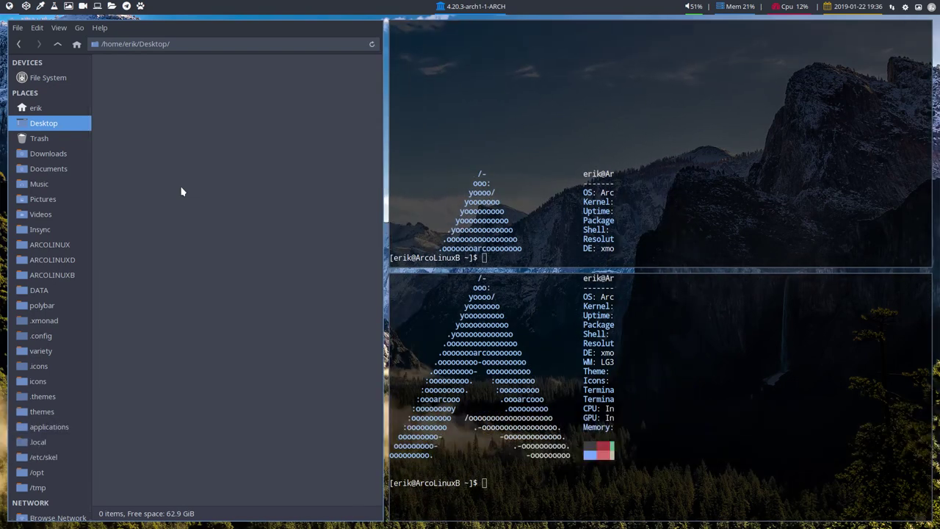
key("super+1")
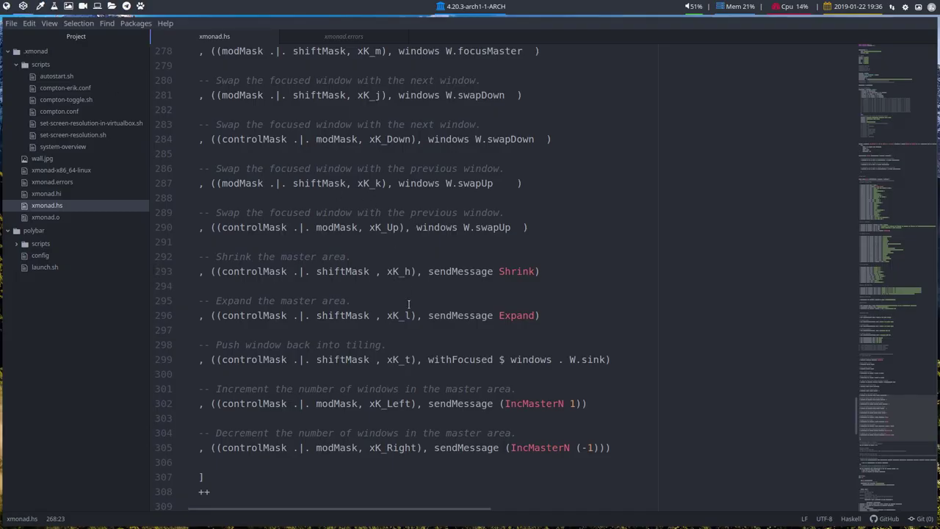
Step: Widen Thunar's master area twice with Ctrl+Shift+L, try Ctrl+Shift+J/K, then return to Atom
left_click(9, 6)
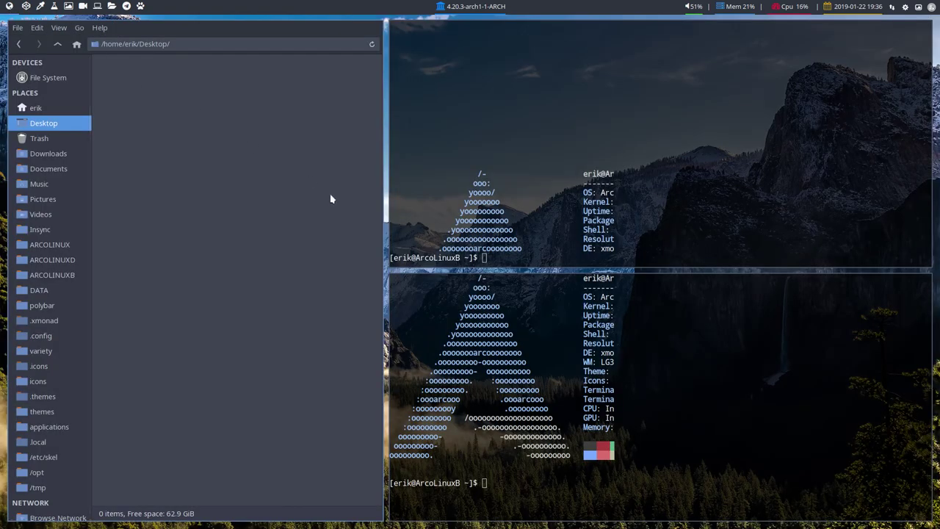
key("ctrl+shift+l")
key("ctrl+shift+l")
key("ctrl+shift+l")
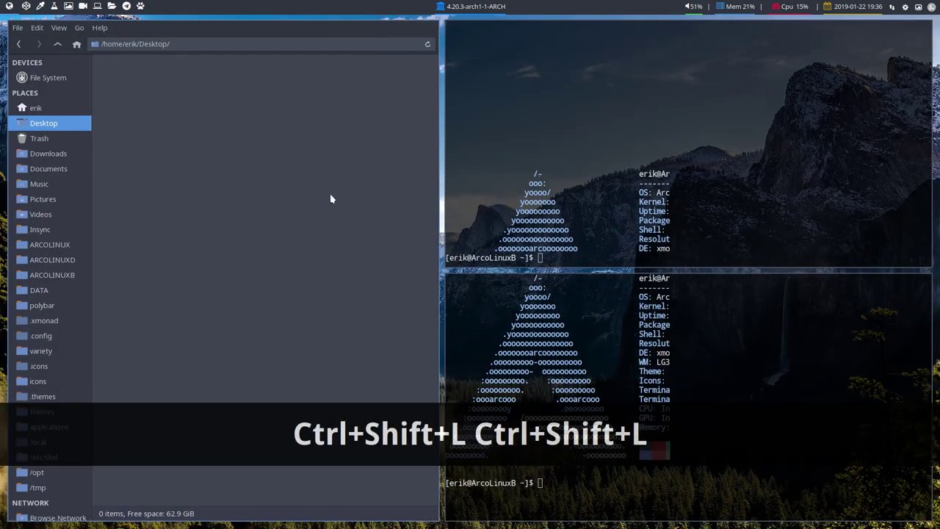
key("ctrl+shift+l")
key("ctrl+shift+l")
key("ctrl+shift+l")
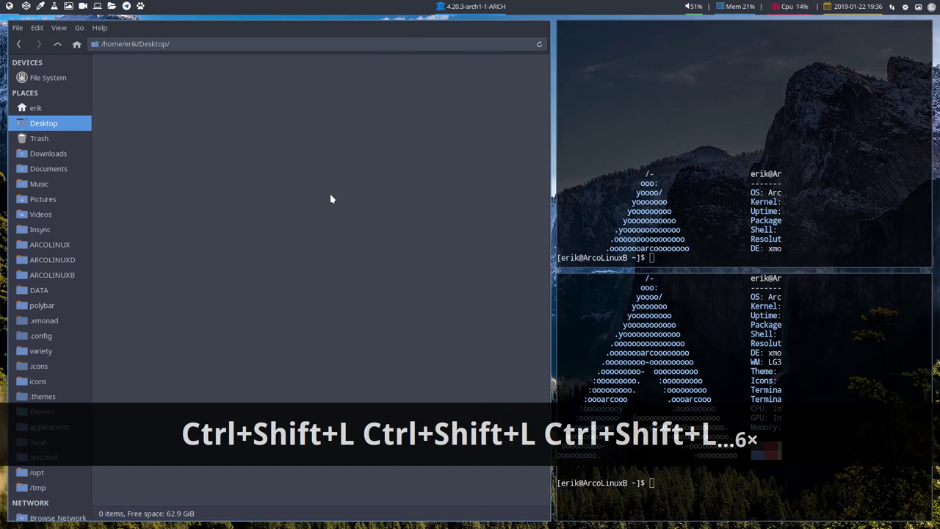
key("ctrl+shift+j")
key("ctrl+shift+j")
key("ctrl+shift+k")
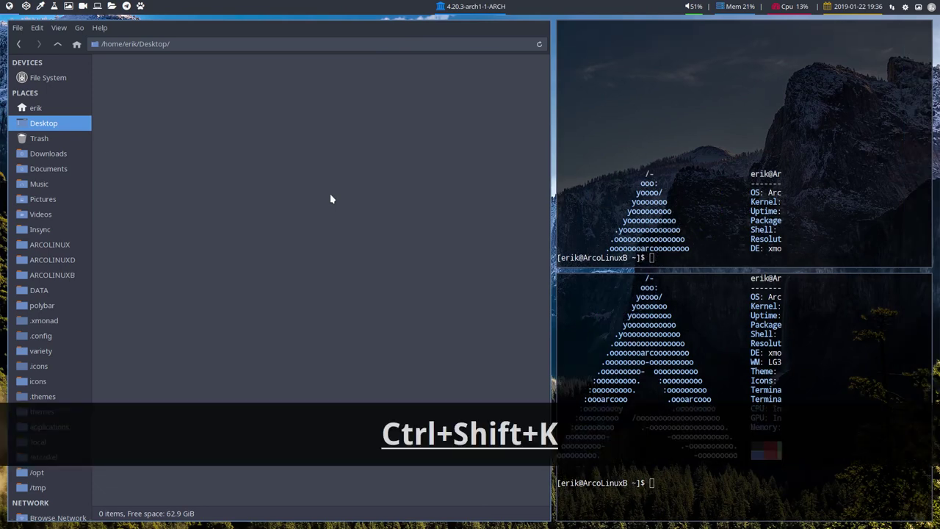
key("ctrl+shift+j")
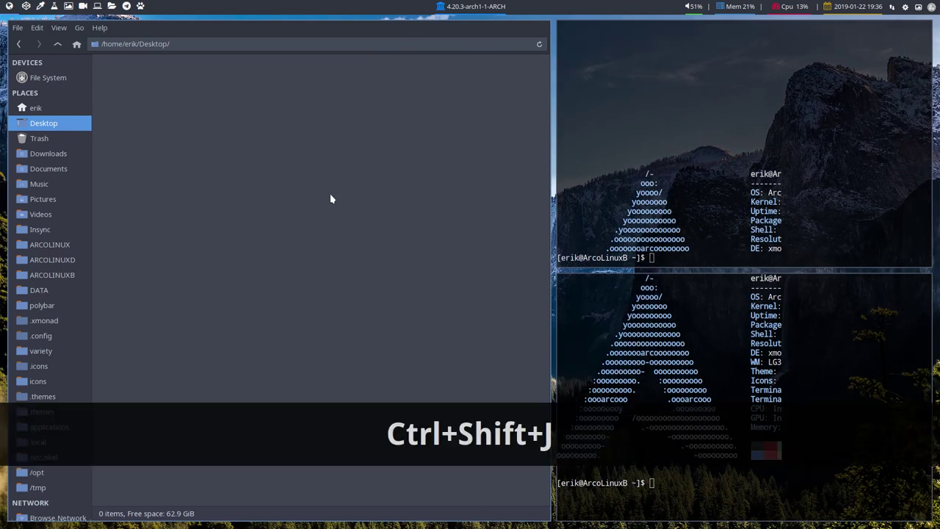
left_click(26, 7)
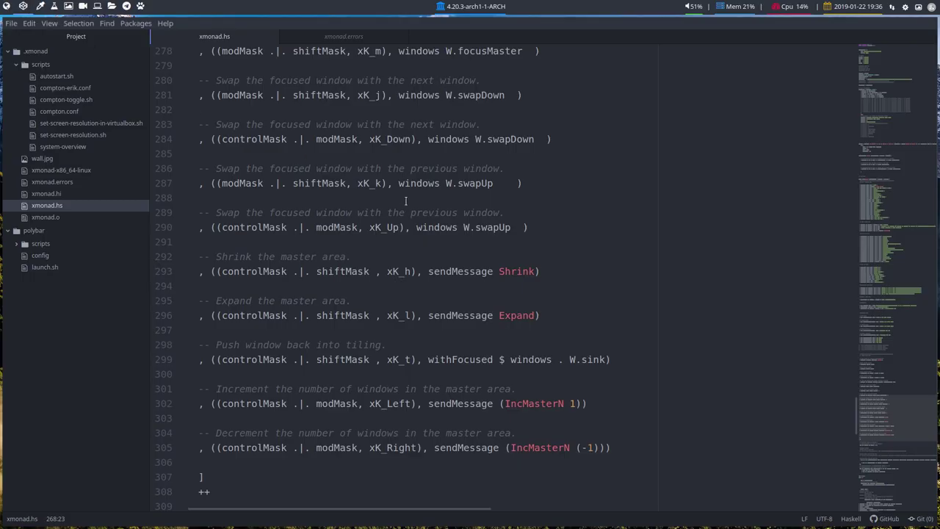
Step: Point out the swap-down binding on line 284 and the 'Push window back into tiling' binding
left_click(335, 139)
left_click(357, 359)
left_click_drag(387, 345, 213, 344)
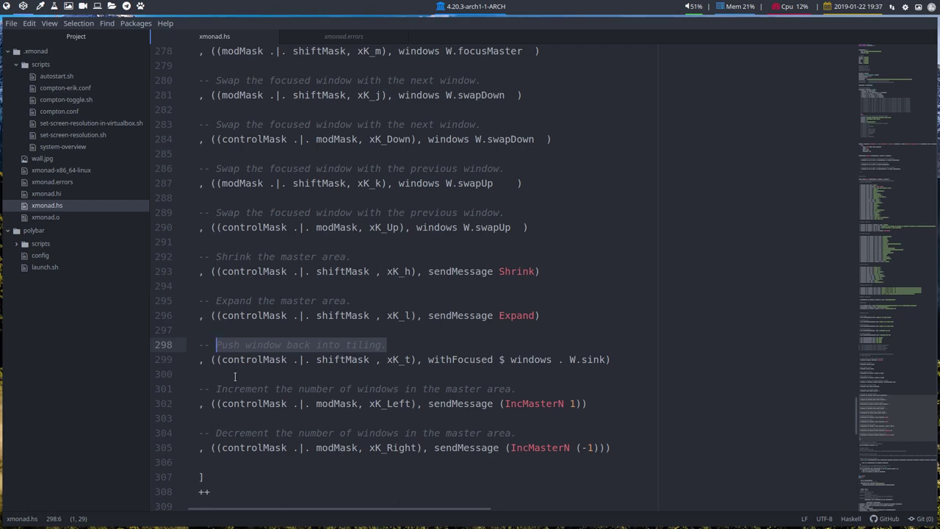
Step: Float and move Thunar, sink it back with Ctrl+Shift+T, and reset the layout to defaults
left_click(10, 8)
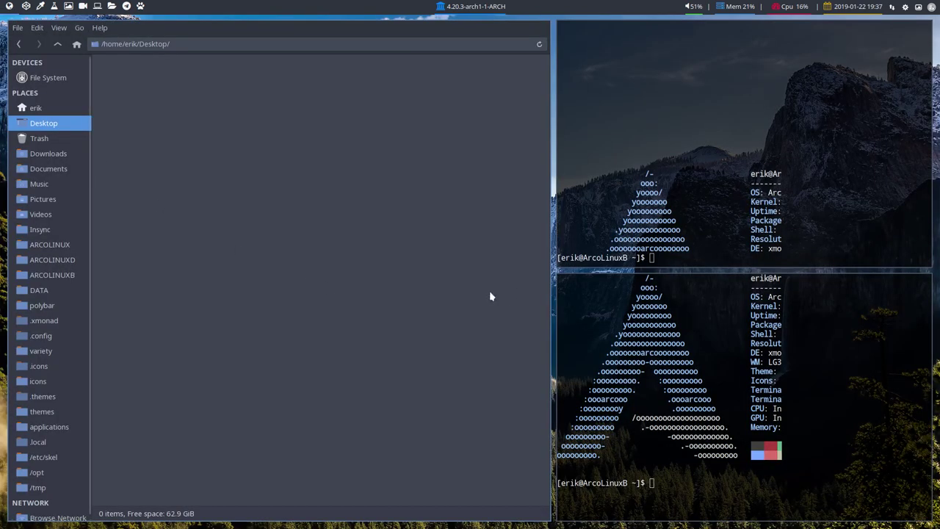
left_click_drag(359, 306, 435, 339)
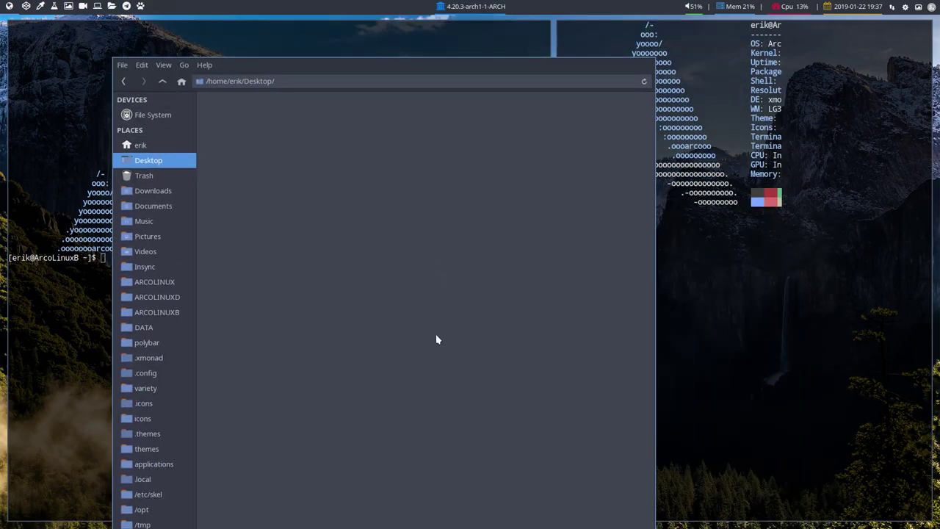
left_click_drag(377, 328, 471, 309)
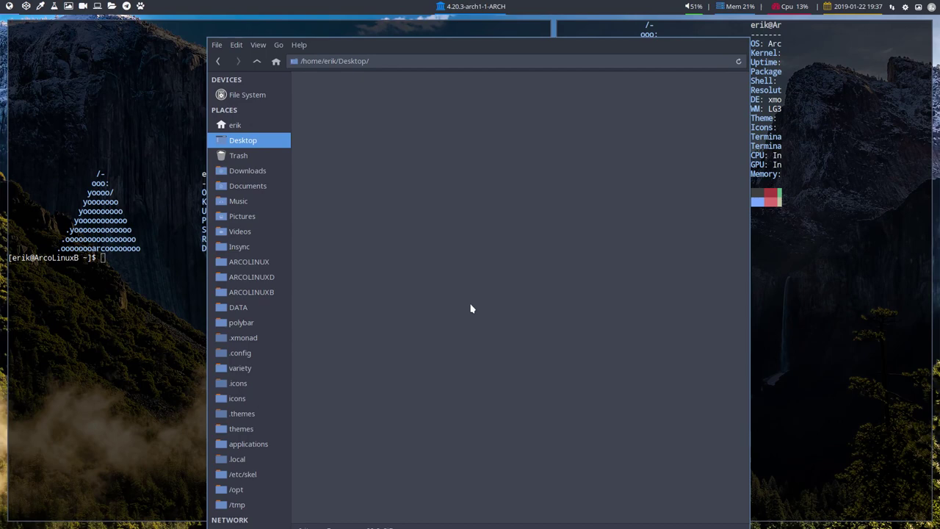
key("ctrl+shift+t")
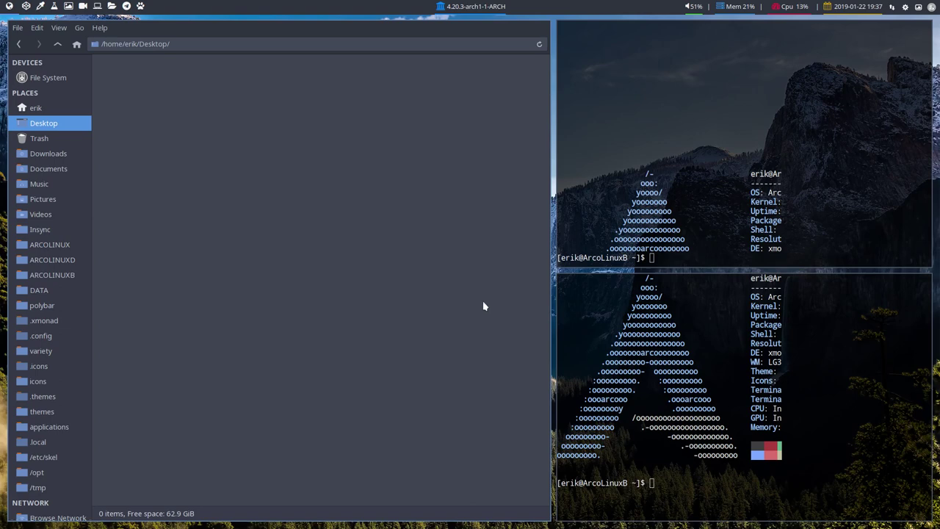
key("super+shift+space")
key("super+shift+c")
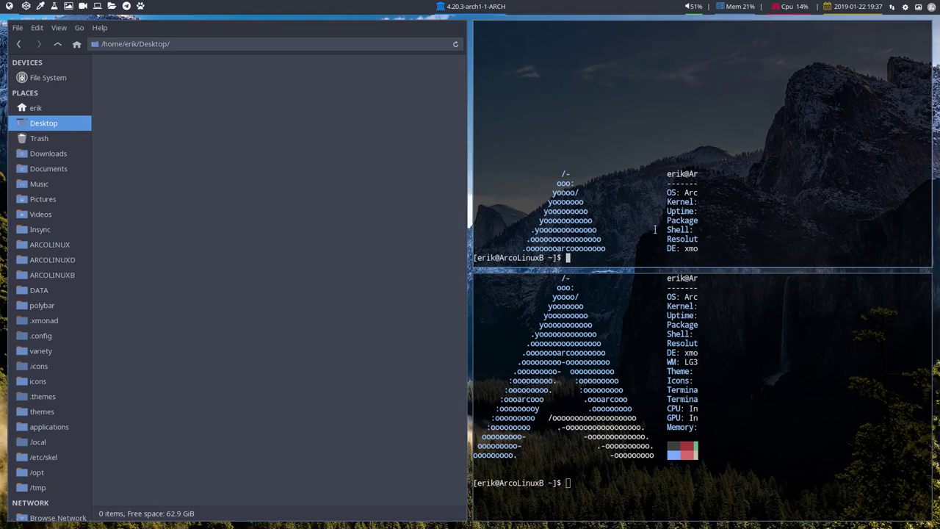
Step: Float the top-right terminal to the centre, sink it back into tiling, and return to Atom
left_click_drag(676, 167, 431, 214)
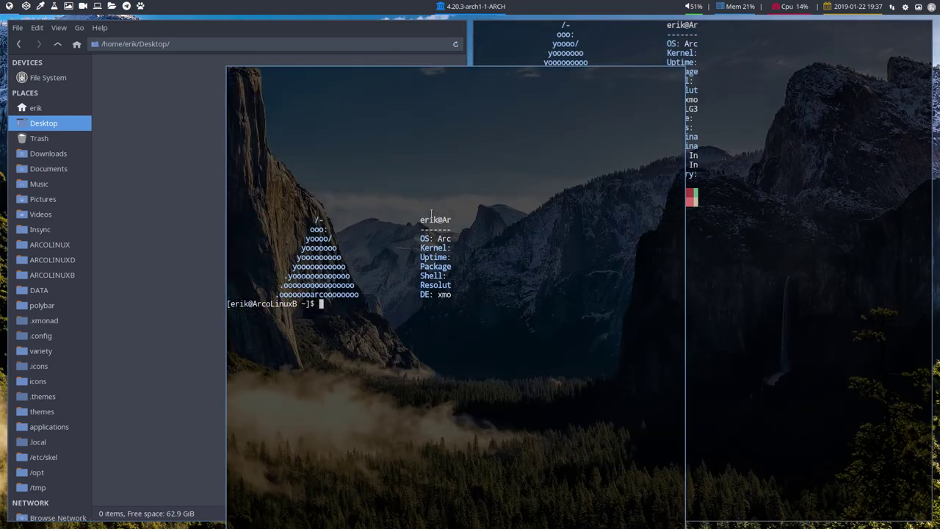
key("ctrl+shift+t")
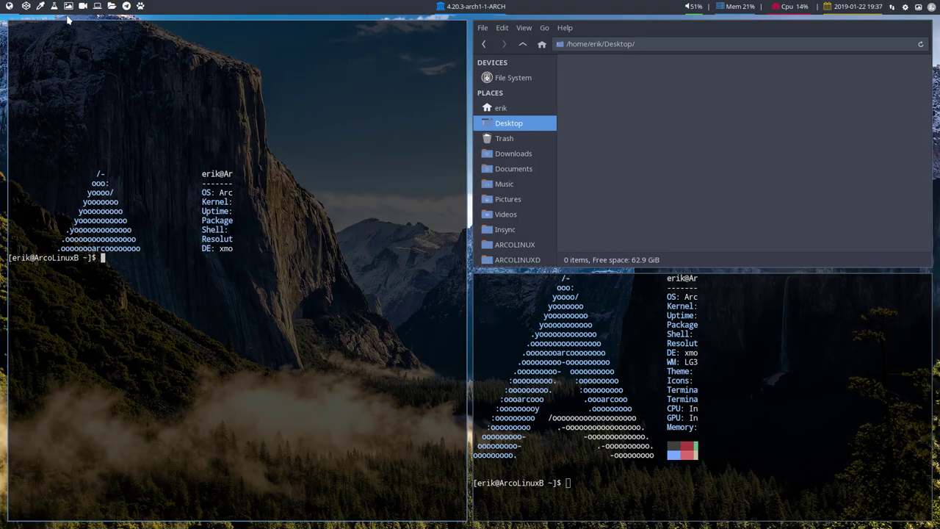
key("super+2")
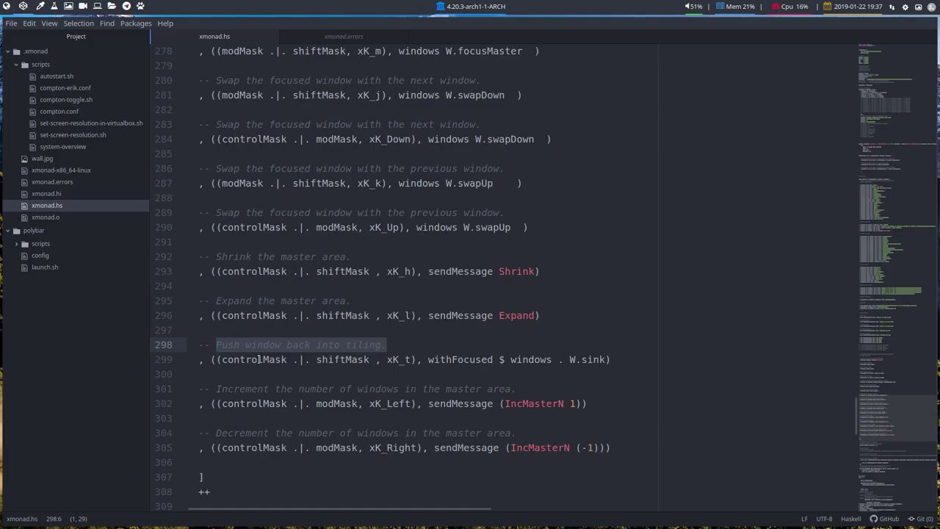
Step: Place the caret in line 299's W.sink binding and scroll down to the IncMasterN bindings
left_click(259, 359)
left_click(341, 359)
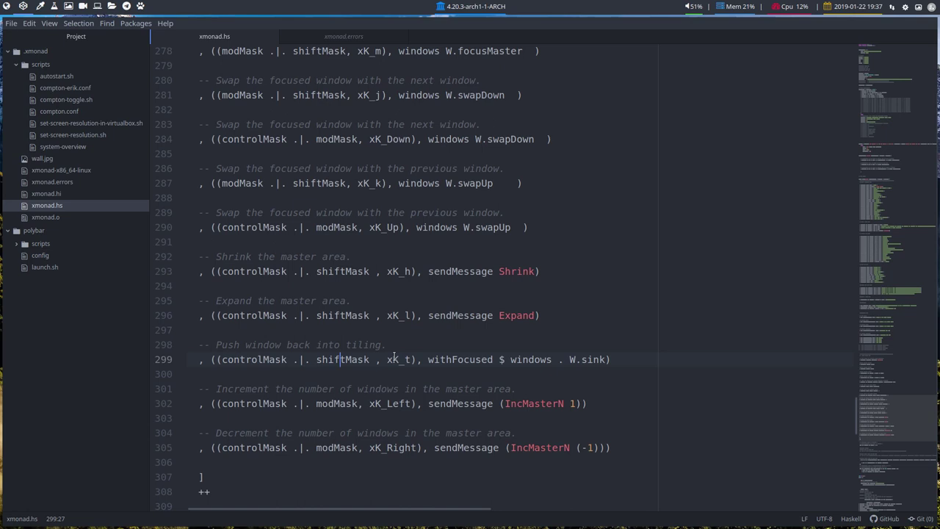
scroll(356, 403, "down", 3)
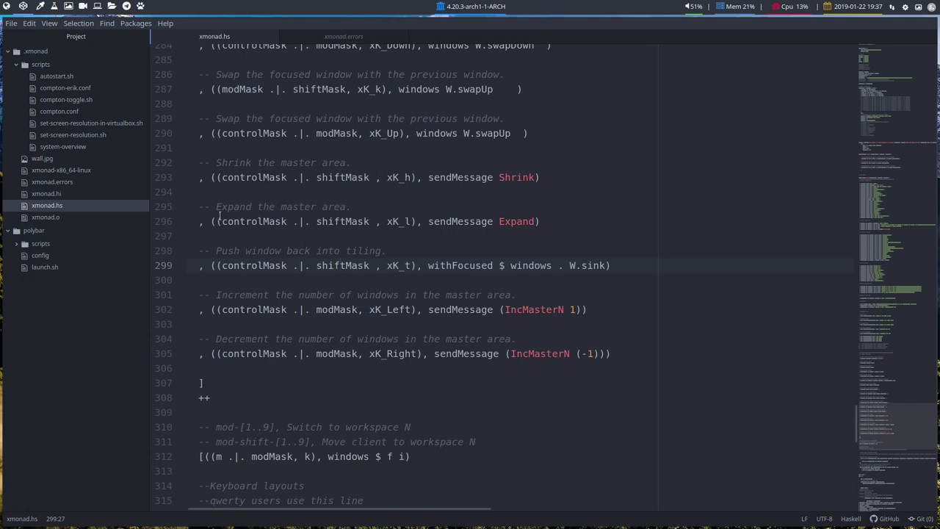
Step: On the terminals workspace, shrink and grow the master area's window count with Ctrl+Super+Right/Left
key("super+1")
key("ctrl+super+Right")
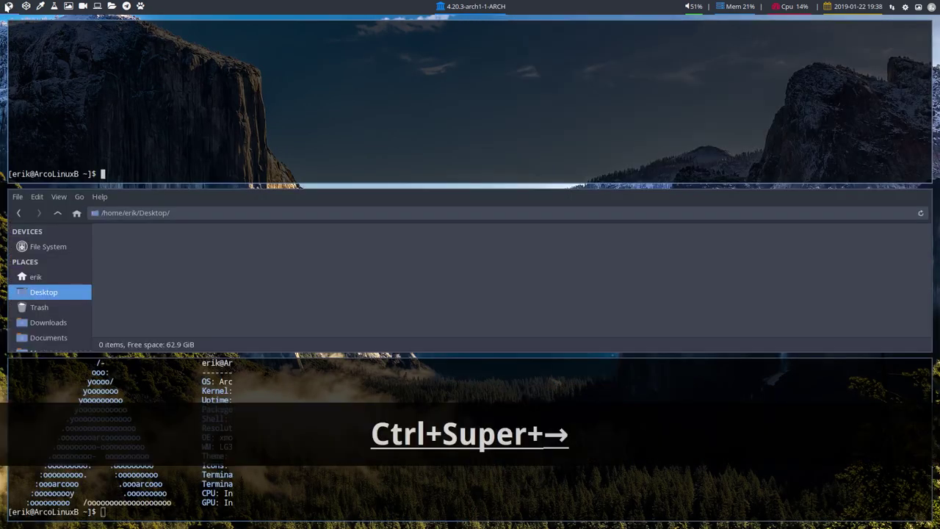
key("ctrl+super+Left")
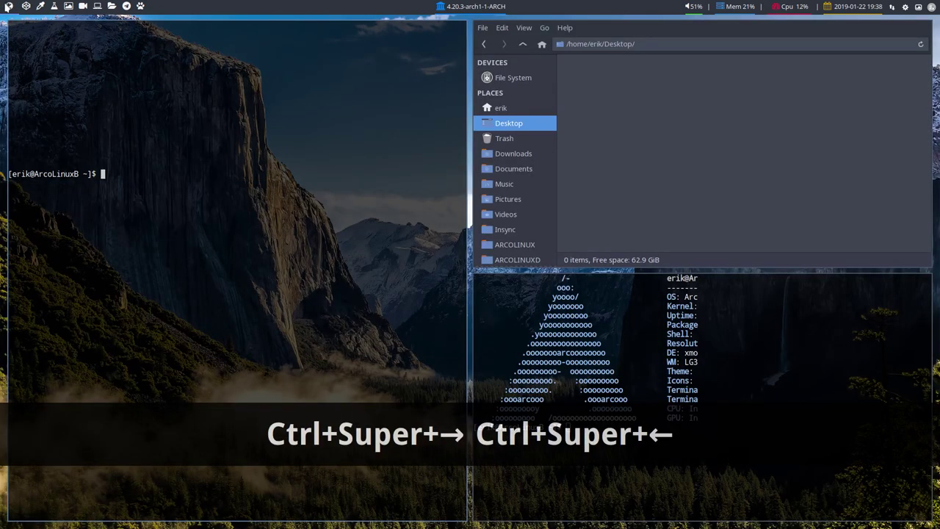
key("ctrl+super+Left")
key("ctrl+super+Left")
key("ctrl+super+Left")
key("ctrl+super+Left")
key("ctrl+super+Right")
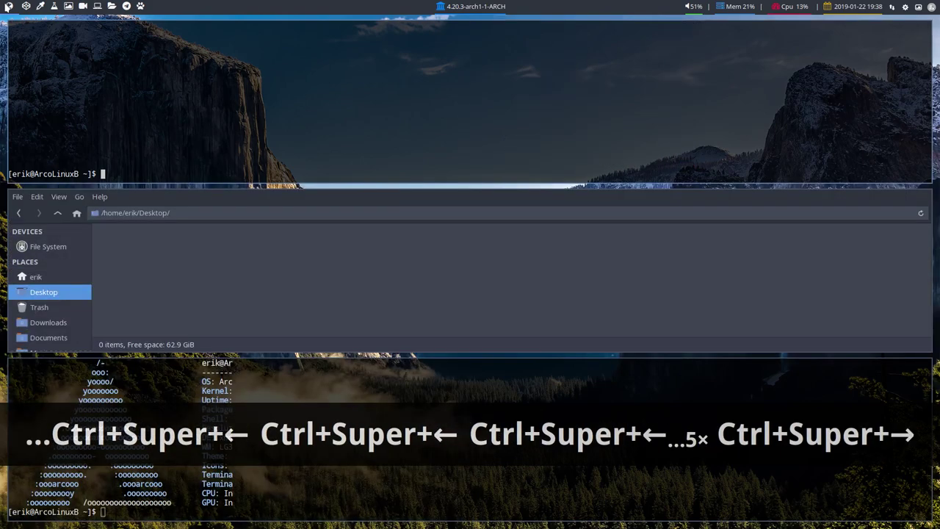
key("ctrl+super+Right")
Step: Swap the focused window up and down the stack, then return to Atom's xmonad.hs
key("ctrl+super+Up")
key("ctrl+super+Down")
key("ctrl+super+Left")
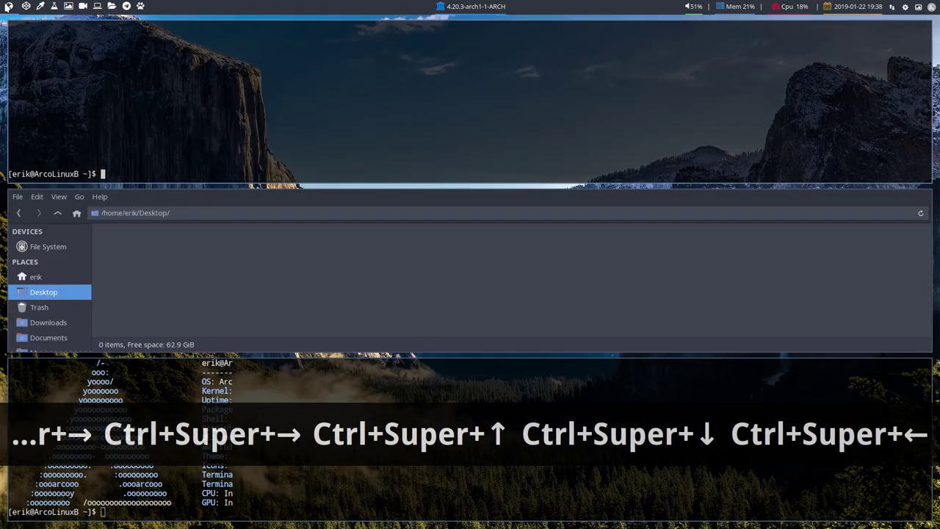
key("ctrl+super+Up")
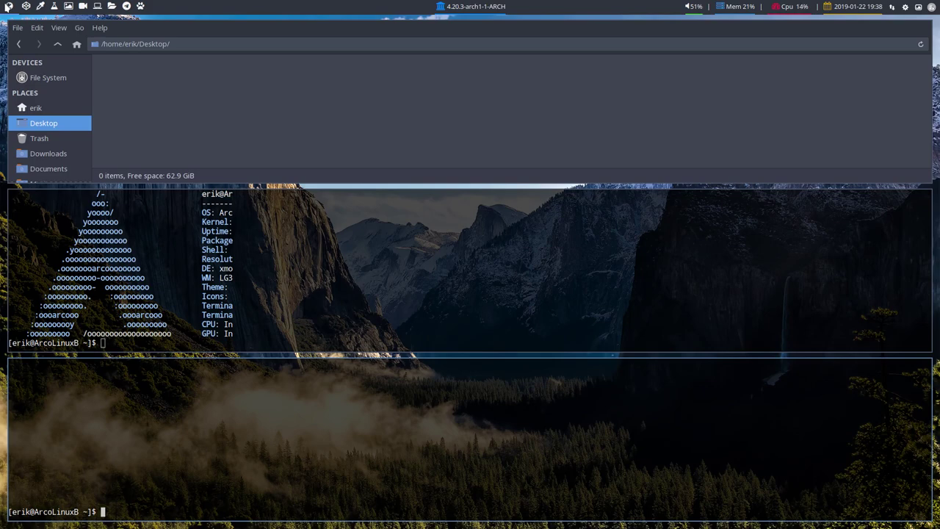
key("ctrl+super+Up")
key("ctrl+super+Up")
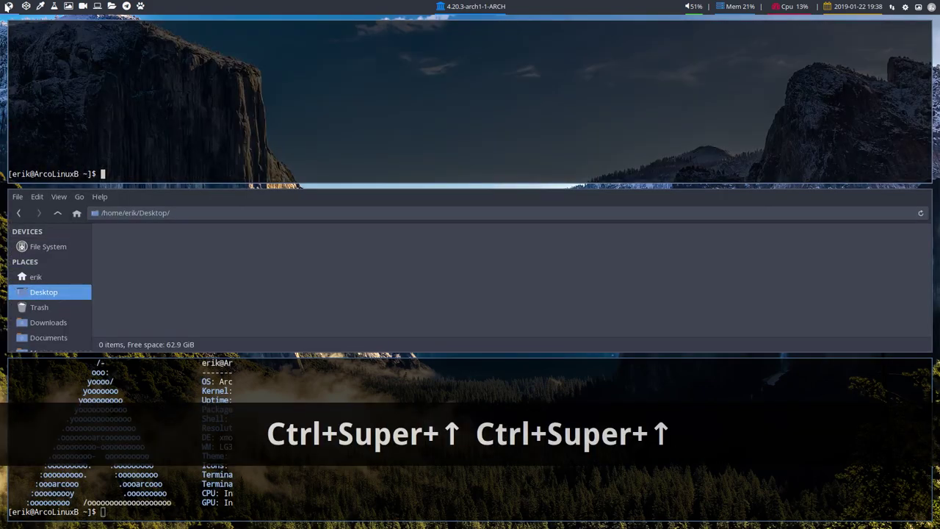
key("ctrl+super+Up")
key("ctrl+super+Up")
key("ctrl+super+Down")
key("ctrl+super+Down")
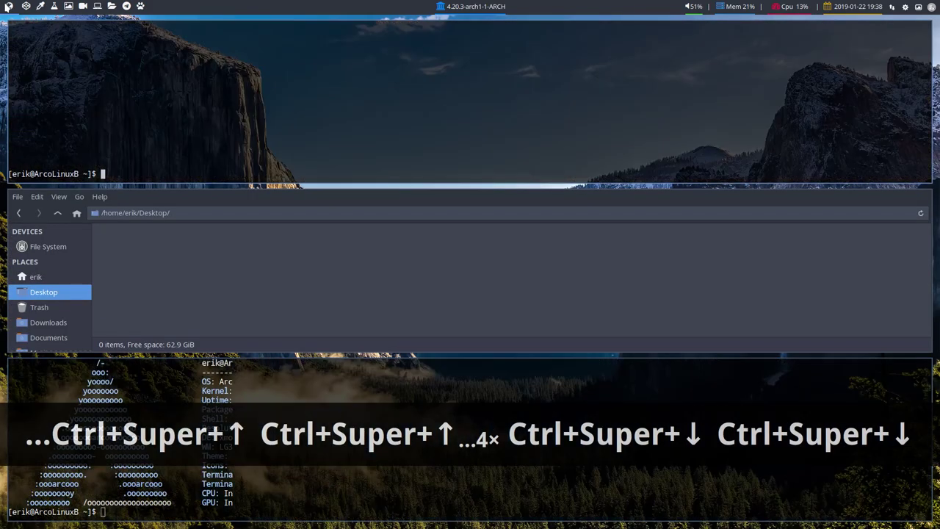
left_click(25, 6)
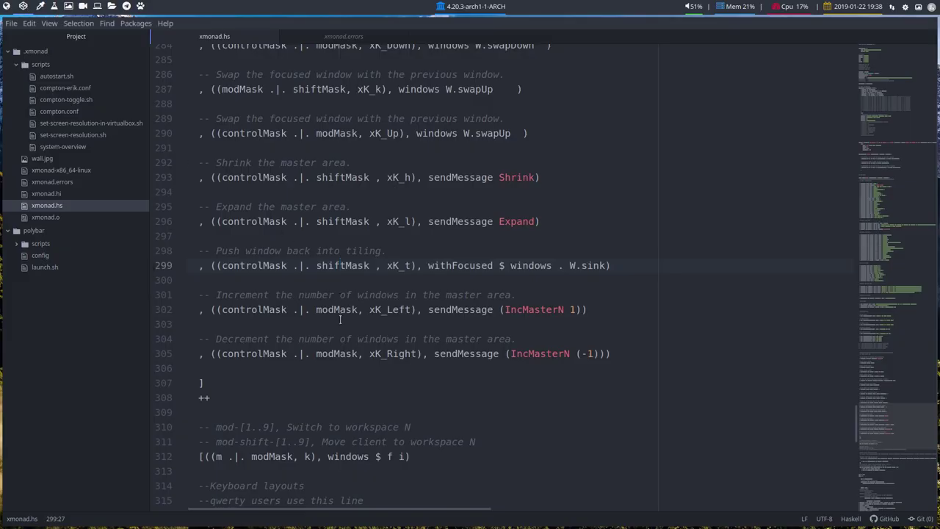
Step: Scroll xmonad.hs down to the workspace keybindings, then switch to the terminals workspace
scroll(340, 318, "down", 4)
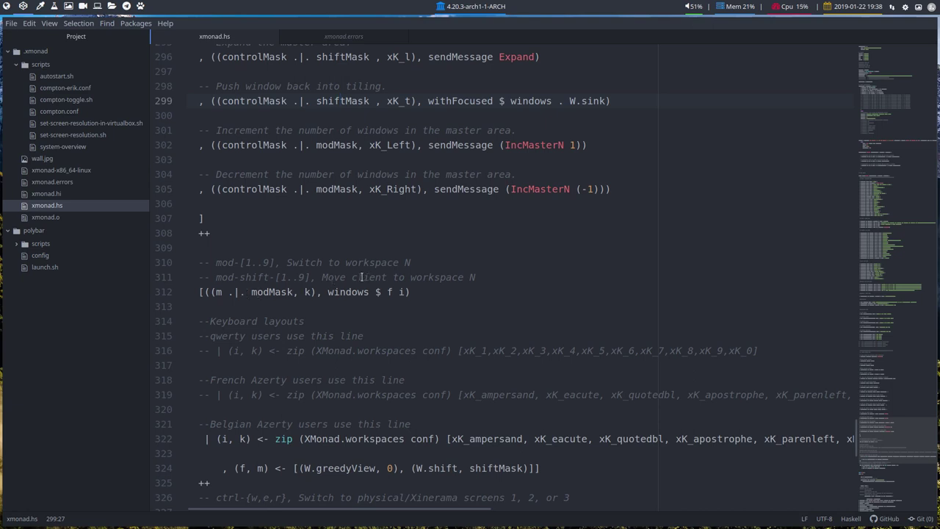
key("super+1")
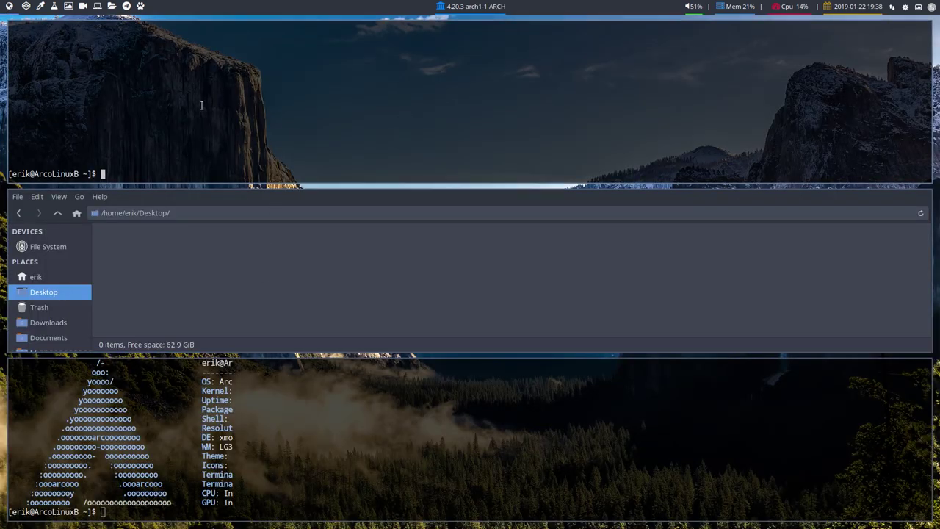
Step: Send the Desktop Thunar window to workspace 3 and view it there
left_click(41, 6)
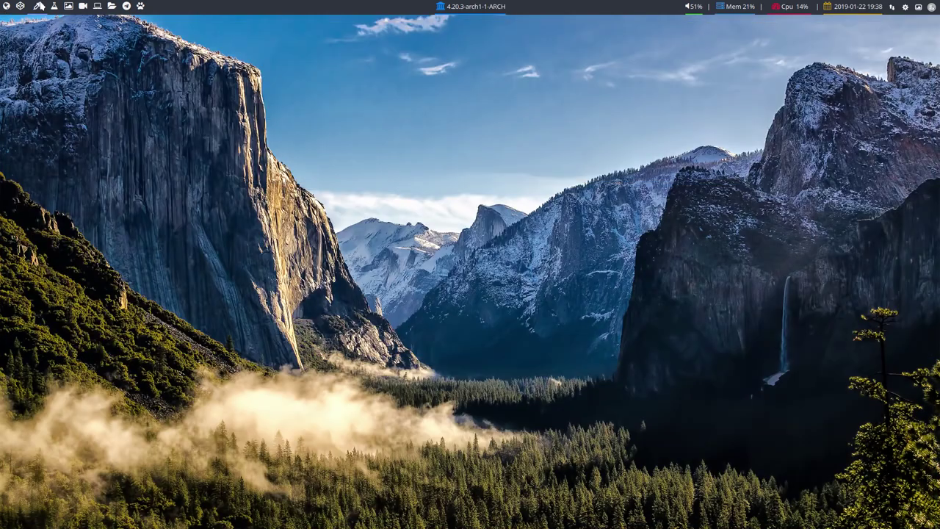
key("super+2")
key("super+1")
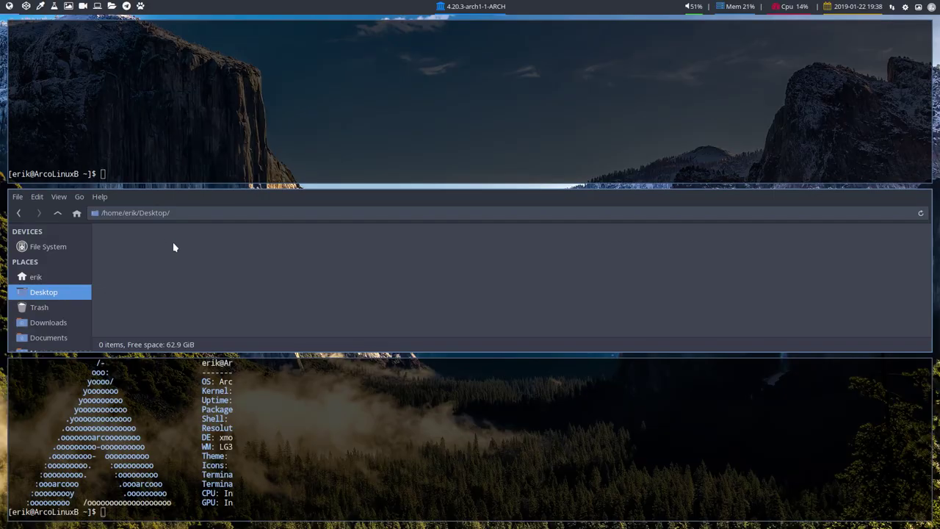
key("super+shift+3")
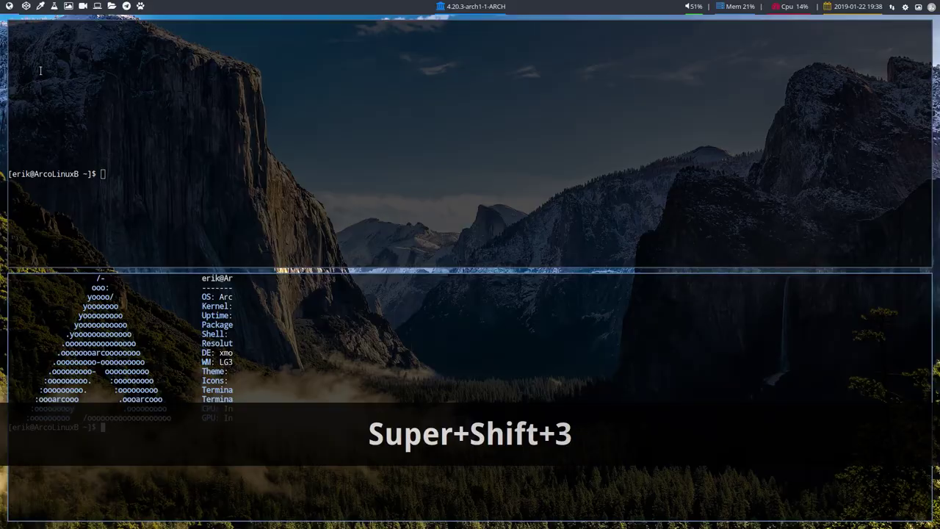
left_click(38, 7)
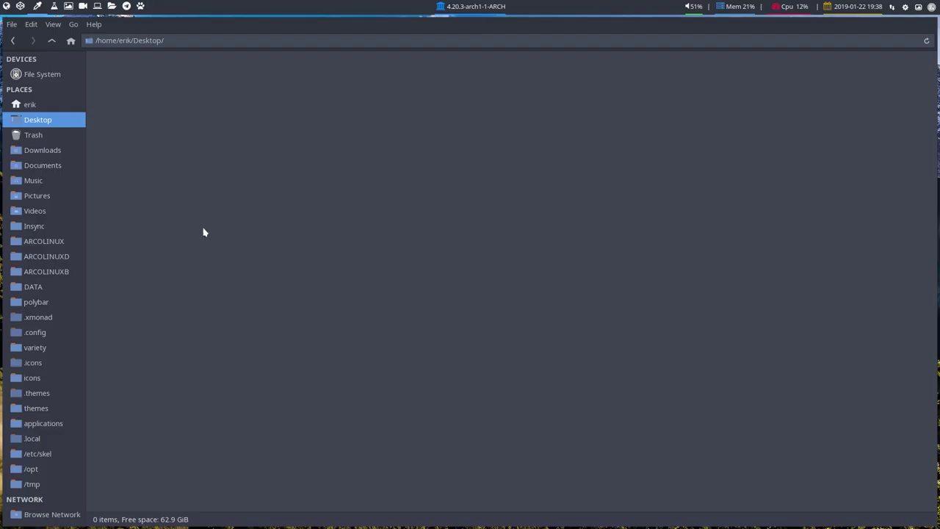
left_click(54, 6)
left_click(39, 7)
Step: Move Thunar on to workspace 4, then open a new Thunar at /home/erik beside the terminals
key("super+shift+4")
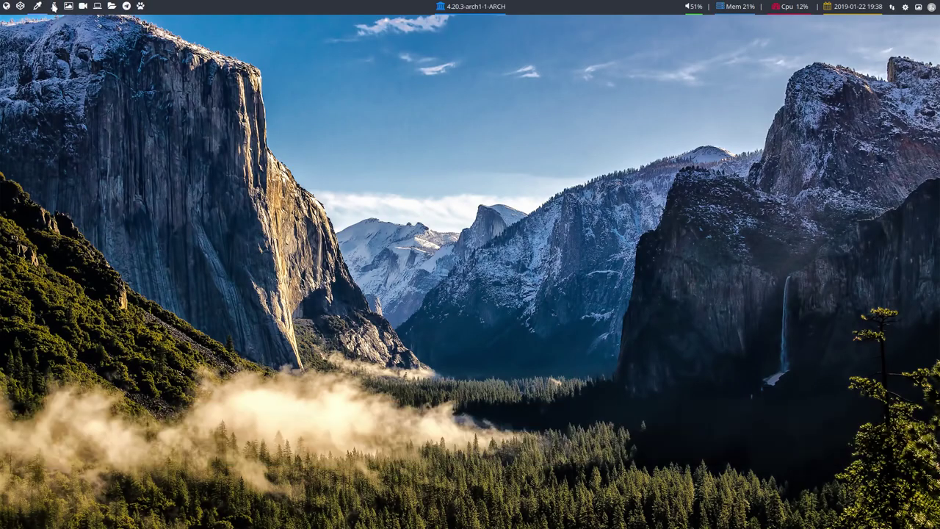
key("super+4")
left_click(25, 7)
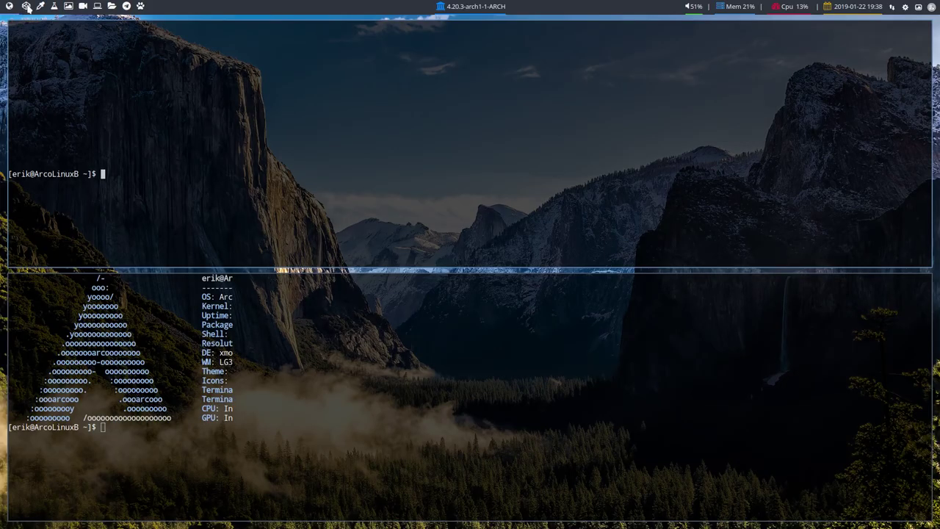
key("super+shift+Return")
key("super+shift+Return")
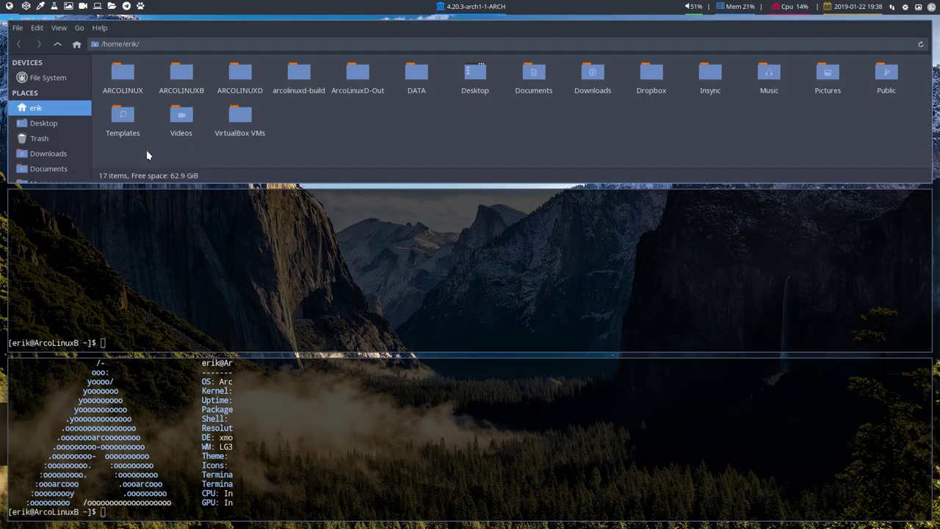